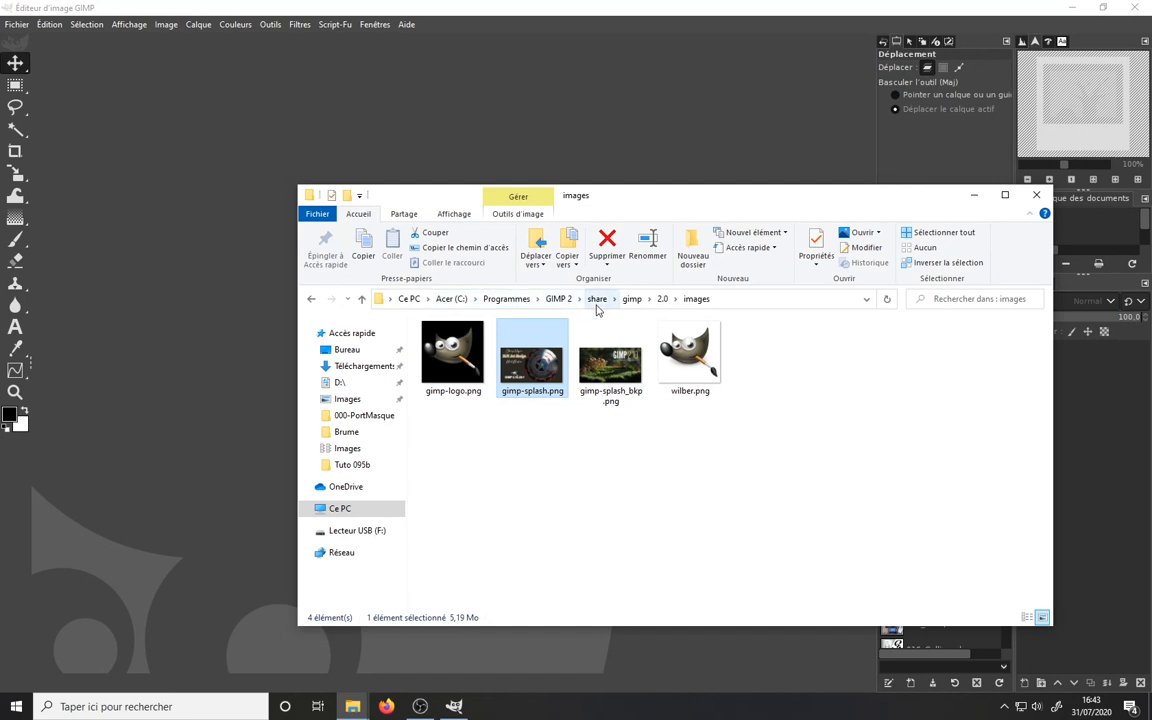
- From drive C:, open the folder Programmes > GIMP 2 > share > gimp > 2.0
left_click(451, 298)
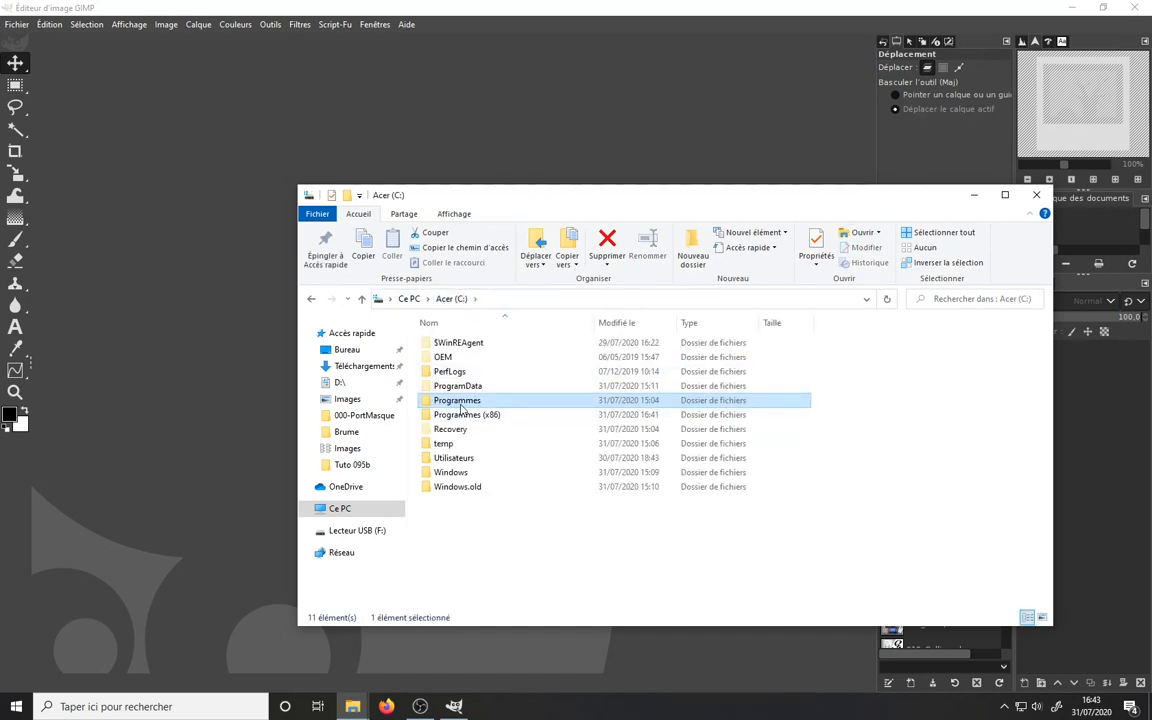
double_click(461, 404)
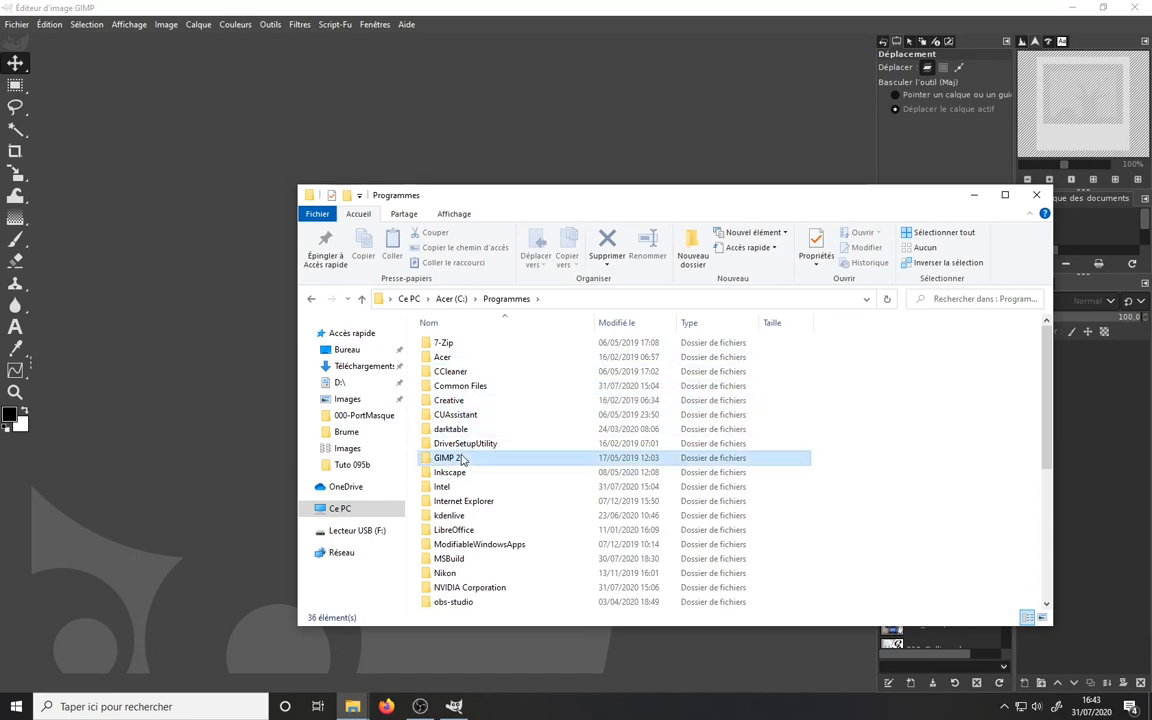
double_click(463, 458)
left_click(451, 401)
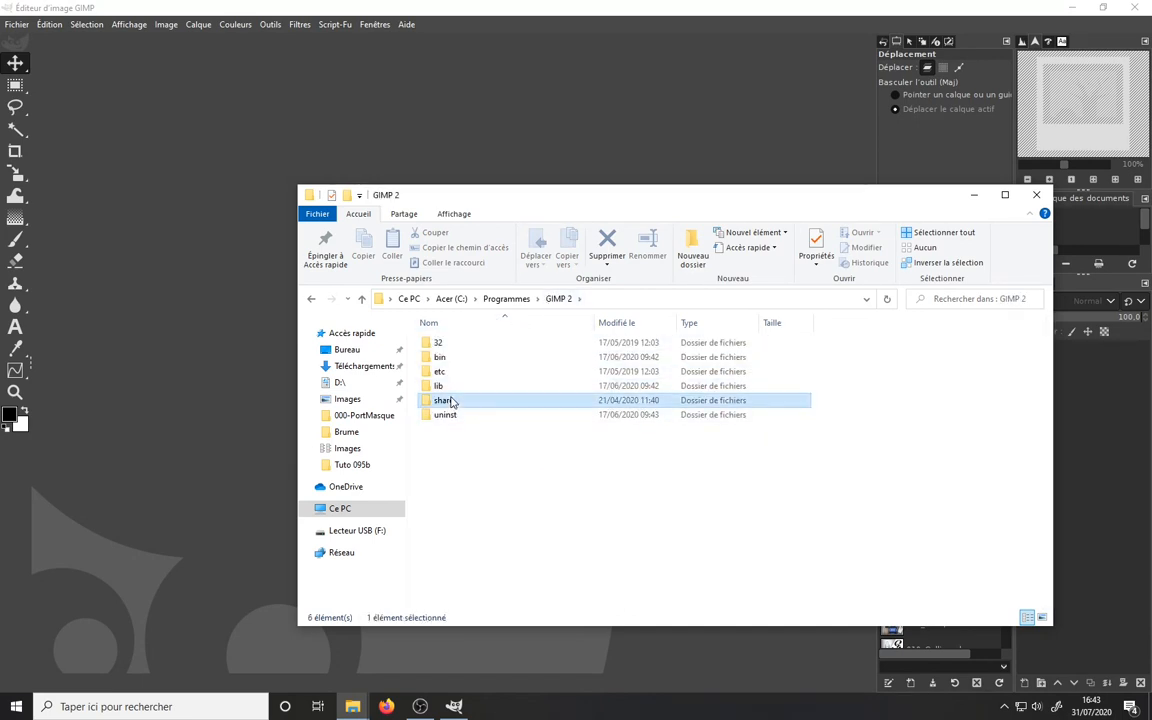
double_click(451, 401)
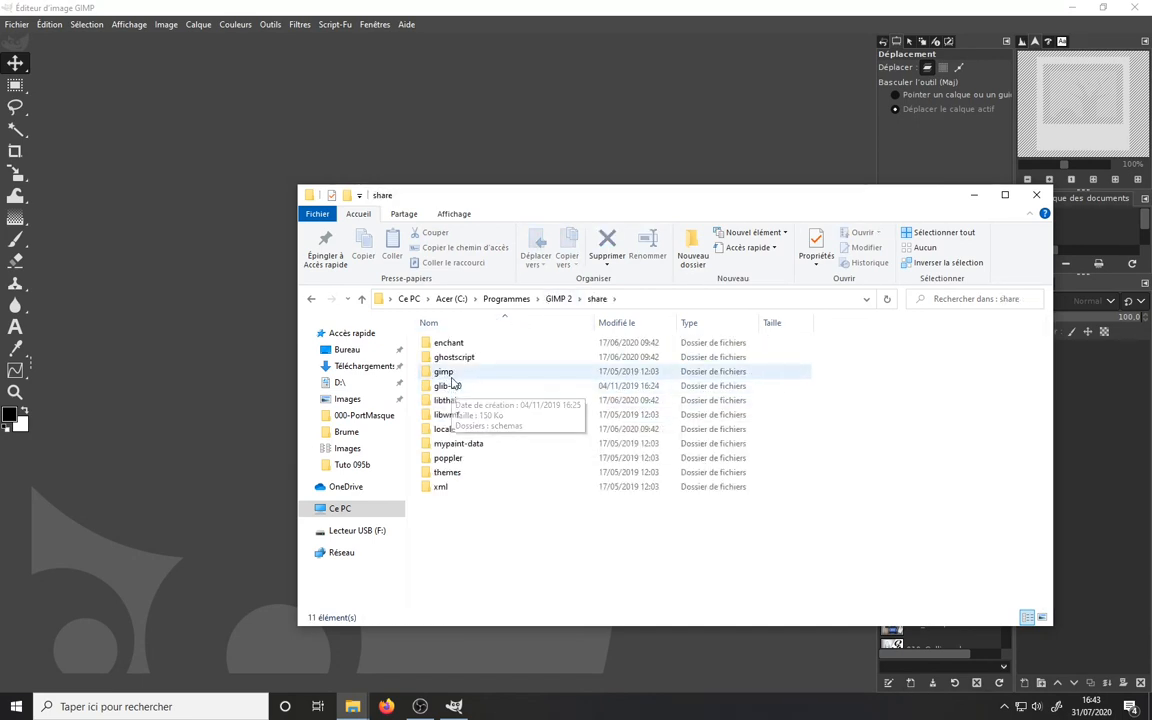
double_click(444, 372)
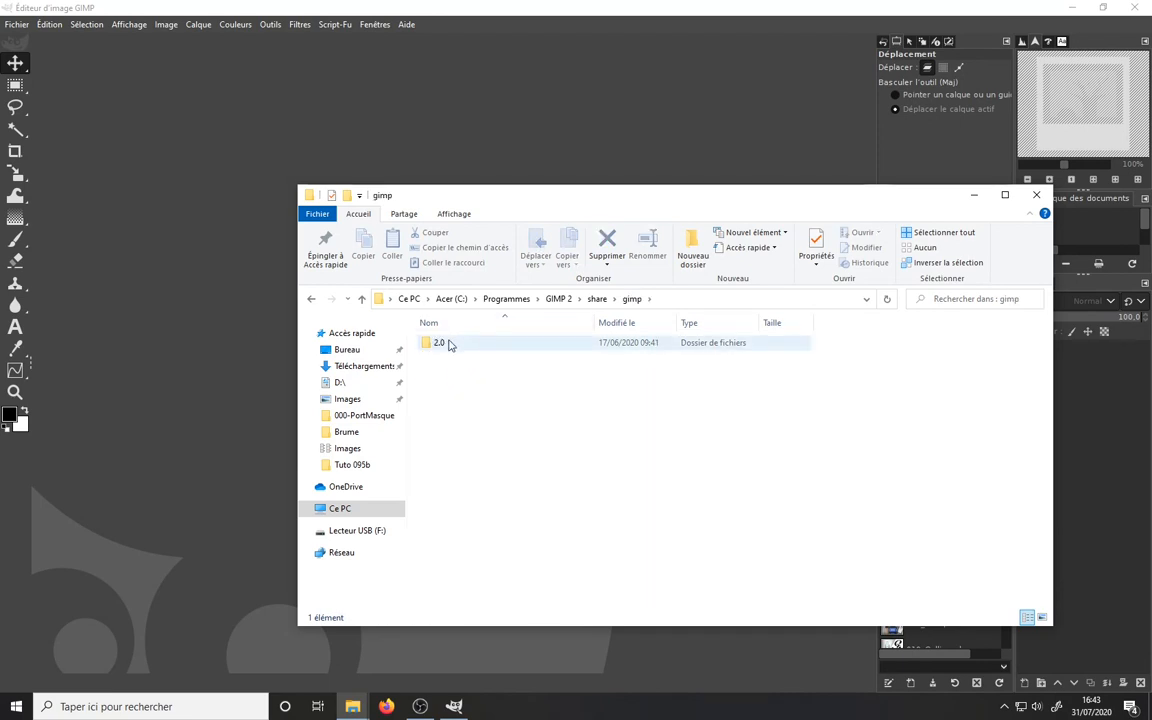
double_click(448, 344)
scroll(518, 472, "down", 1)
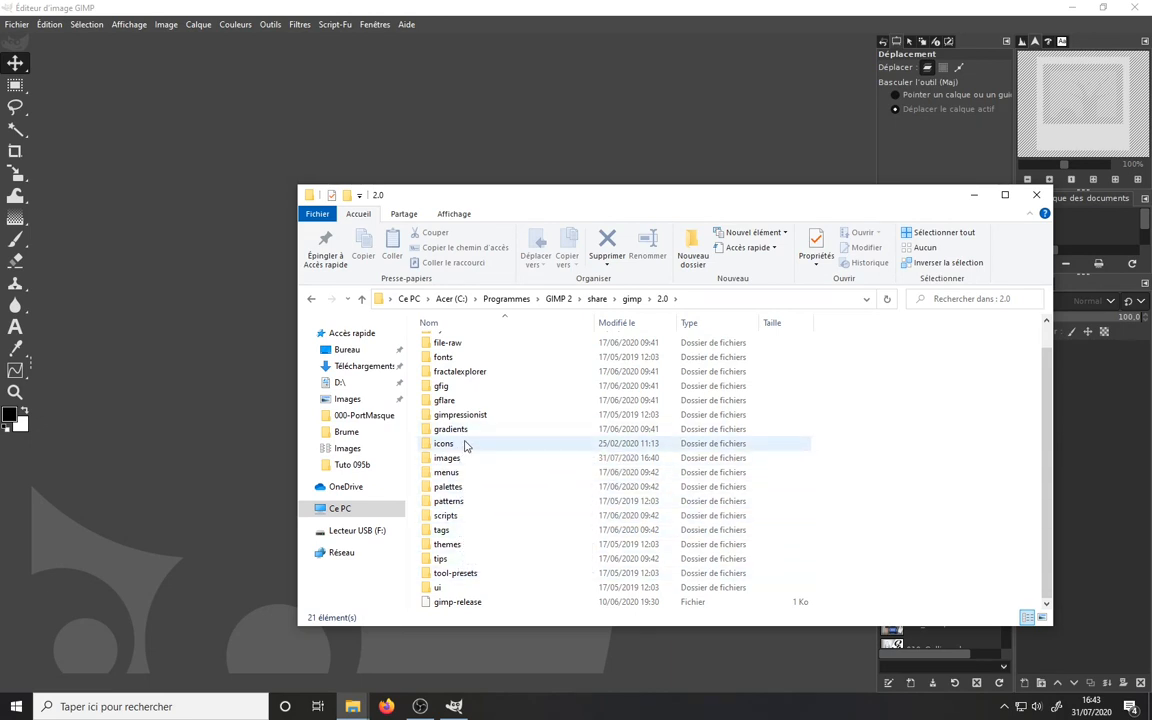
scroll(466, 445, "up", 1)
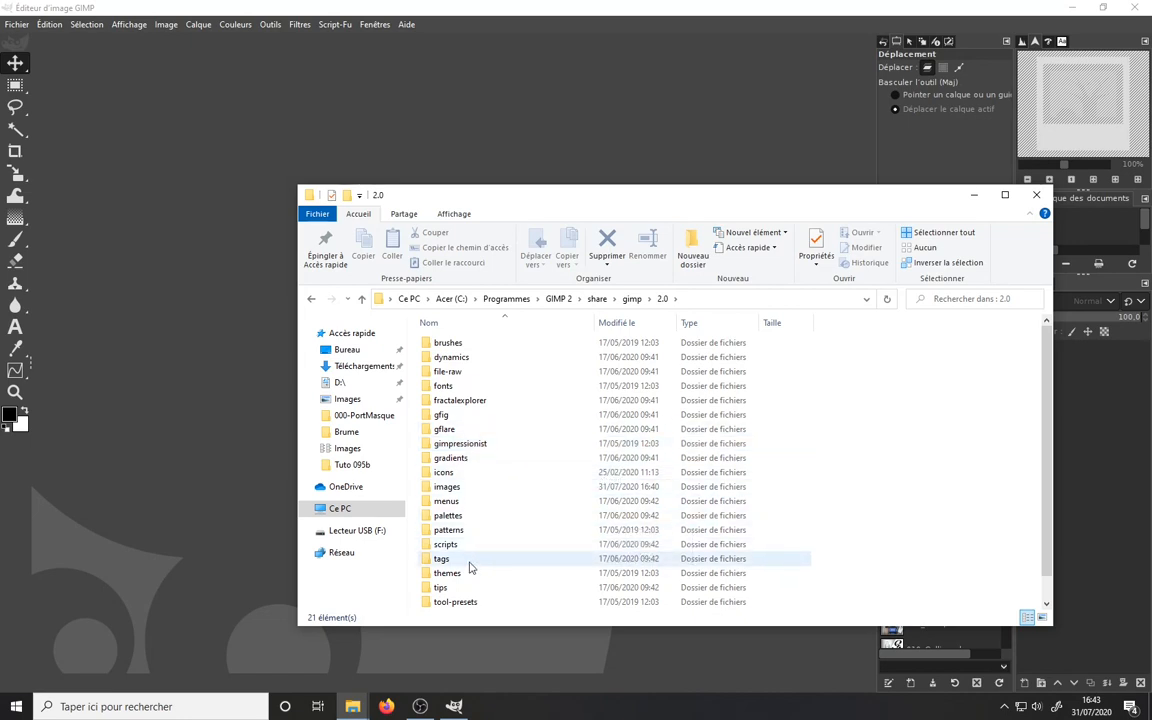
scroll(465, 582, "down", 1)
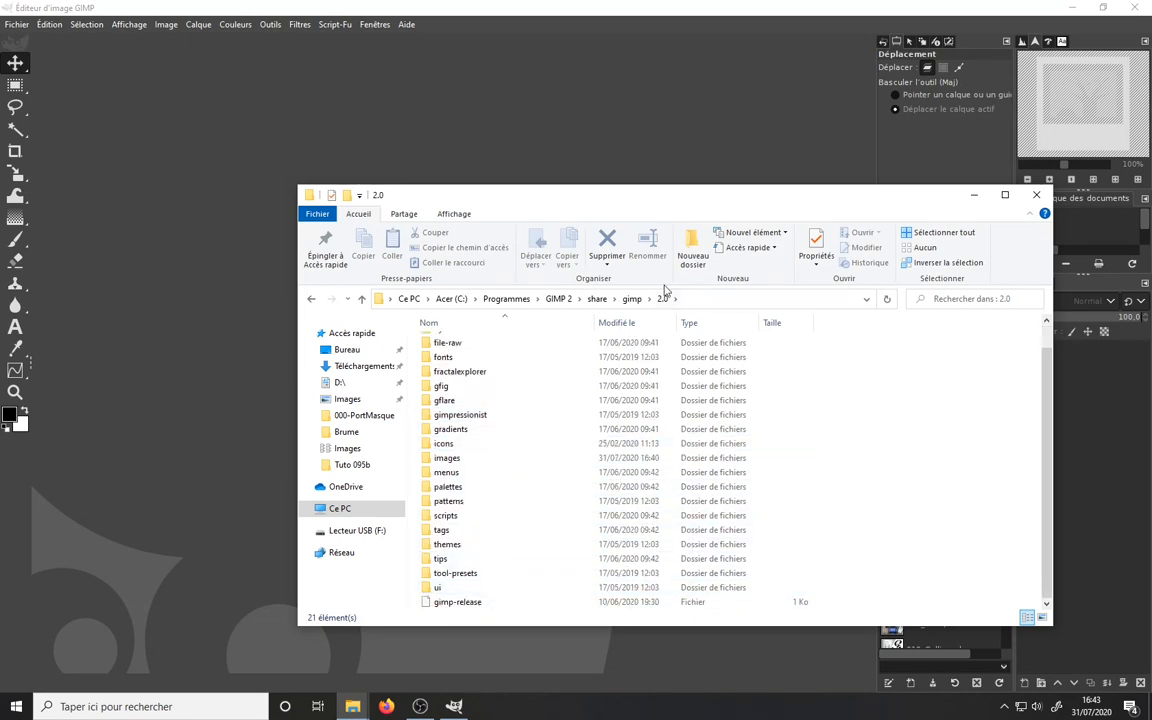
left_click(597, 298)
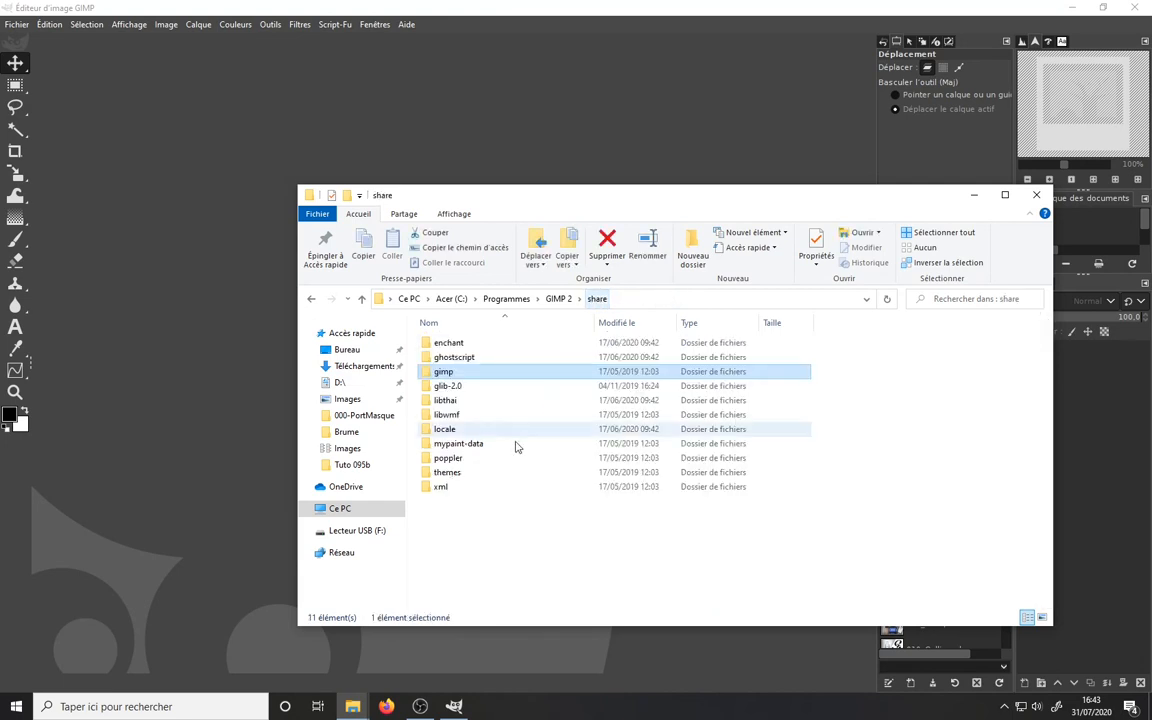
double_click(465, 385)
left_click(597, 298)
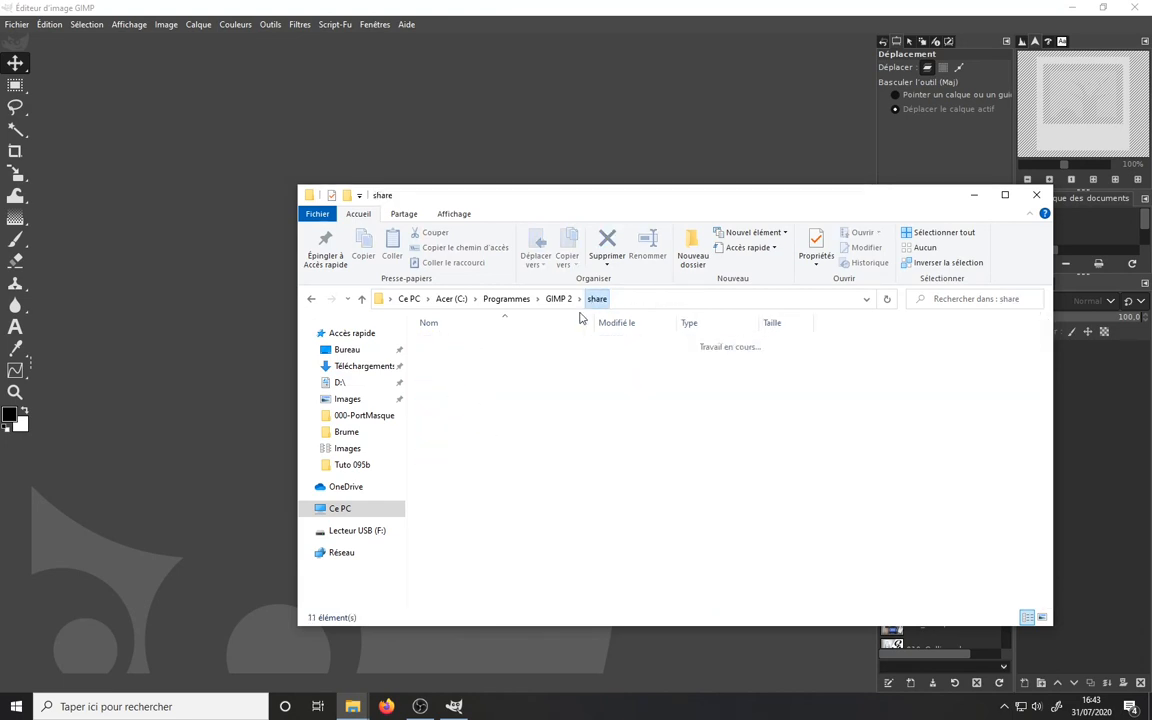
- From the share folder, open gimp > 2.0 > images
double_click(450, 372)
double_click(440, 345)
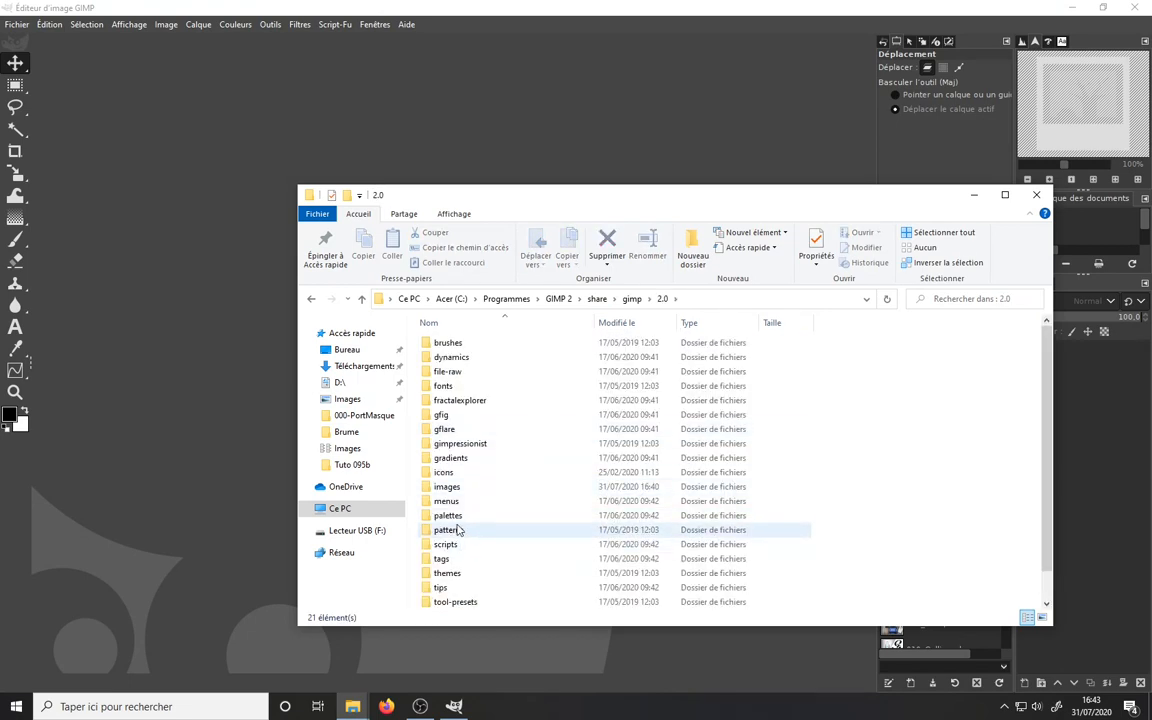
double_click(457, 490)
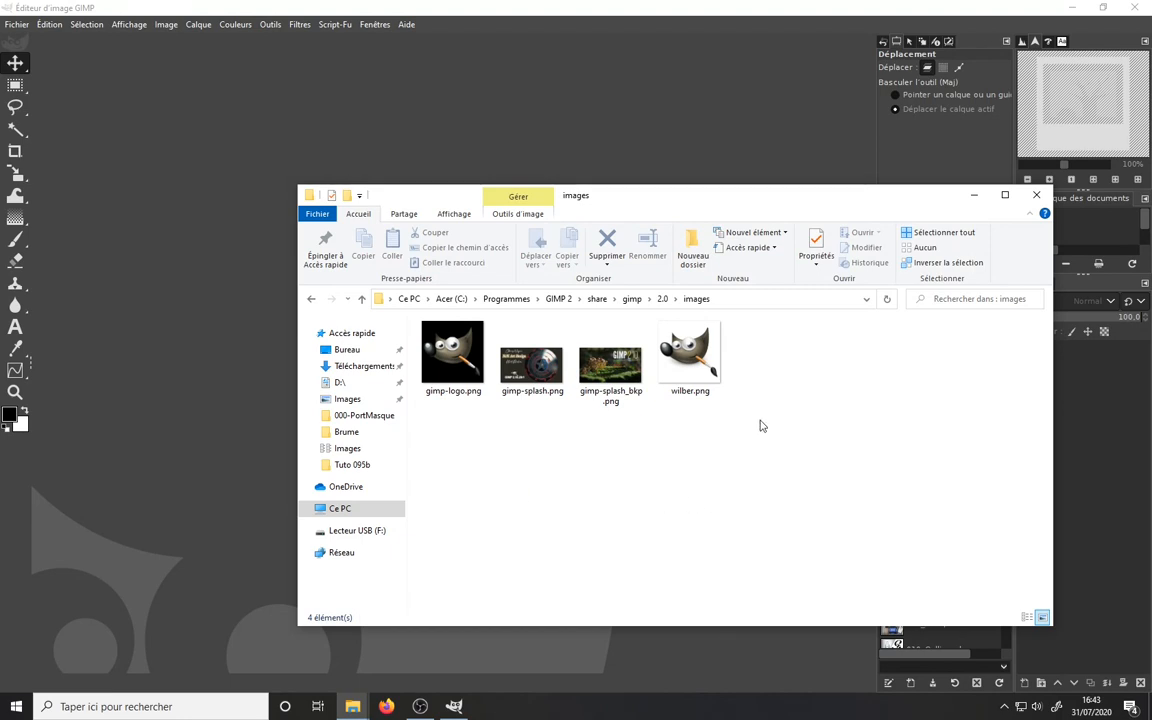
- View gimp-splash_bkp.png and gimp-splash.png in the photo viewer, then close it
left_click(621, 373)
double_click(621, 373)
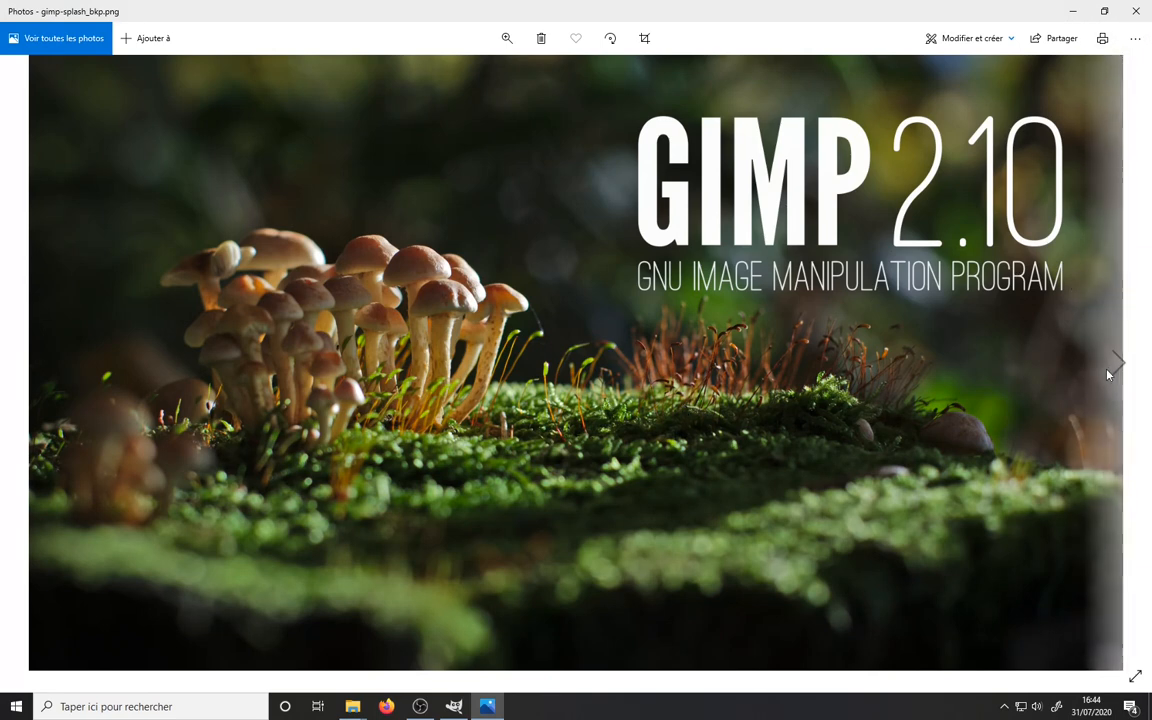
left_click(33, 365)
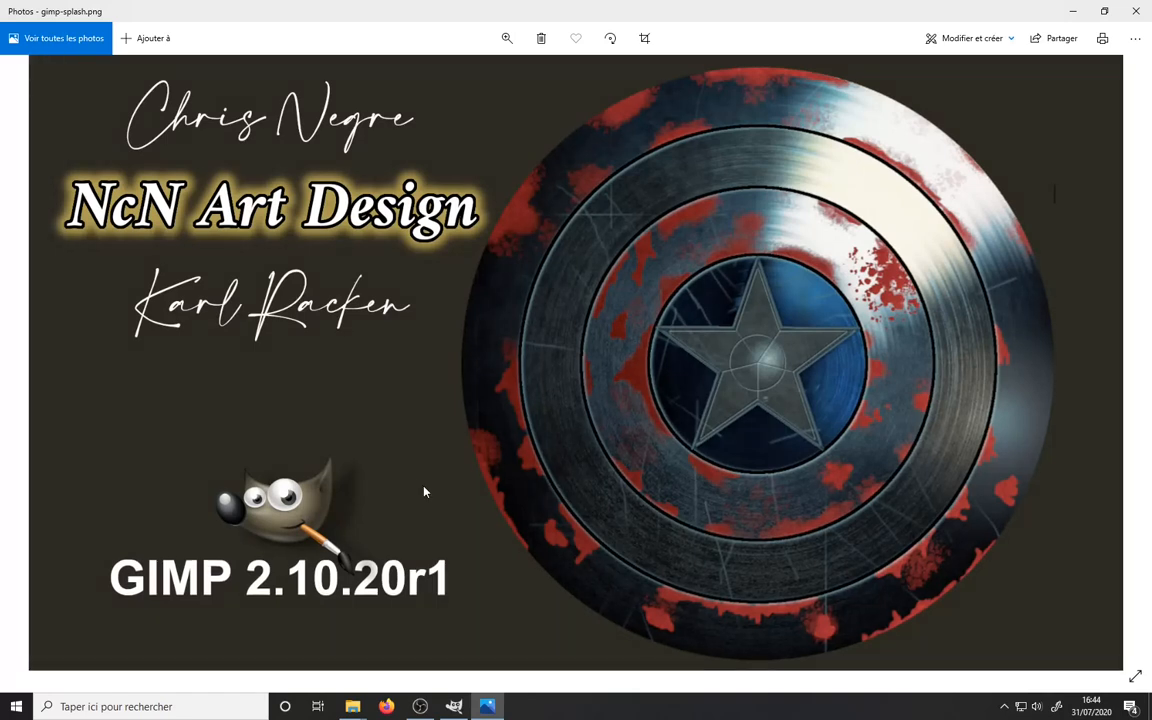
left_click(1136, 11)
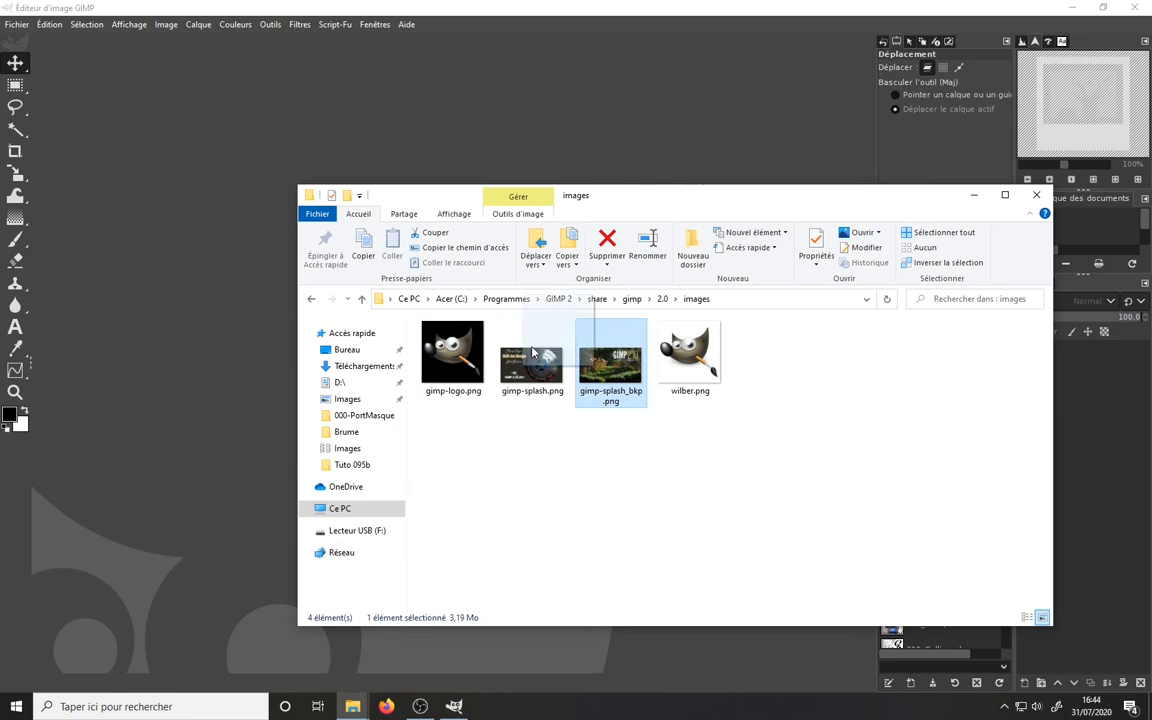
- Load gimp-splash_bkp.png into GIMP and examine its image properties, including pixel size, resolution and file type
key("Return")
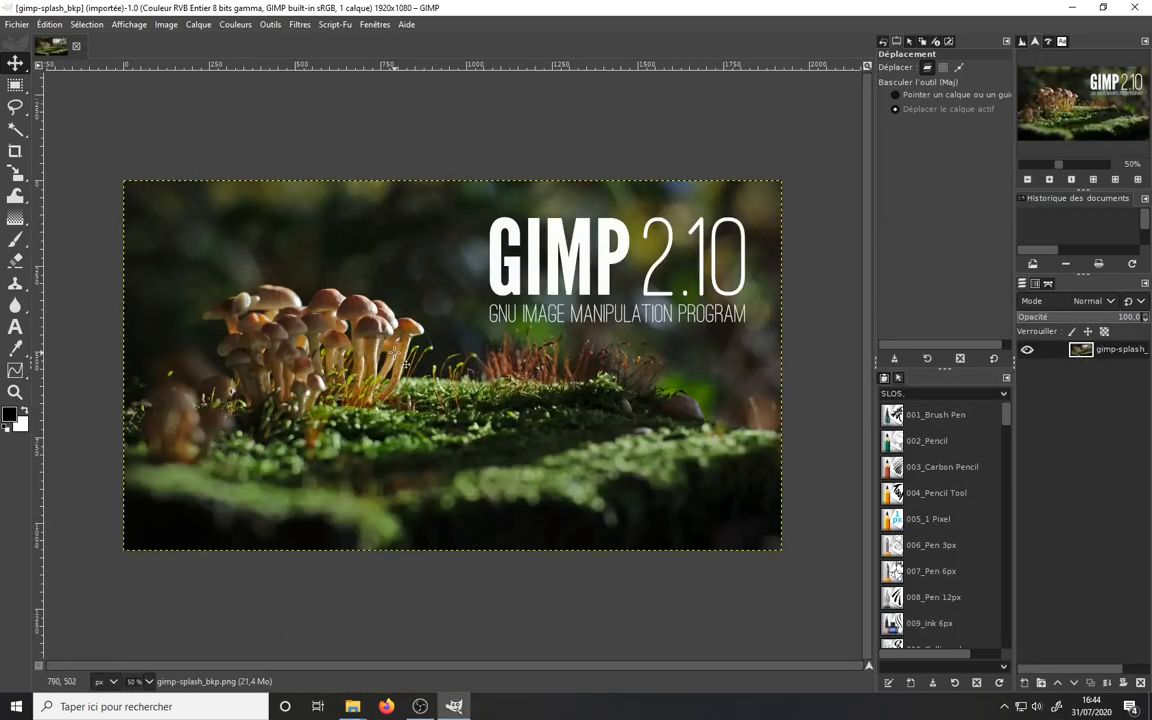
left_click(165, 24)
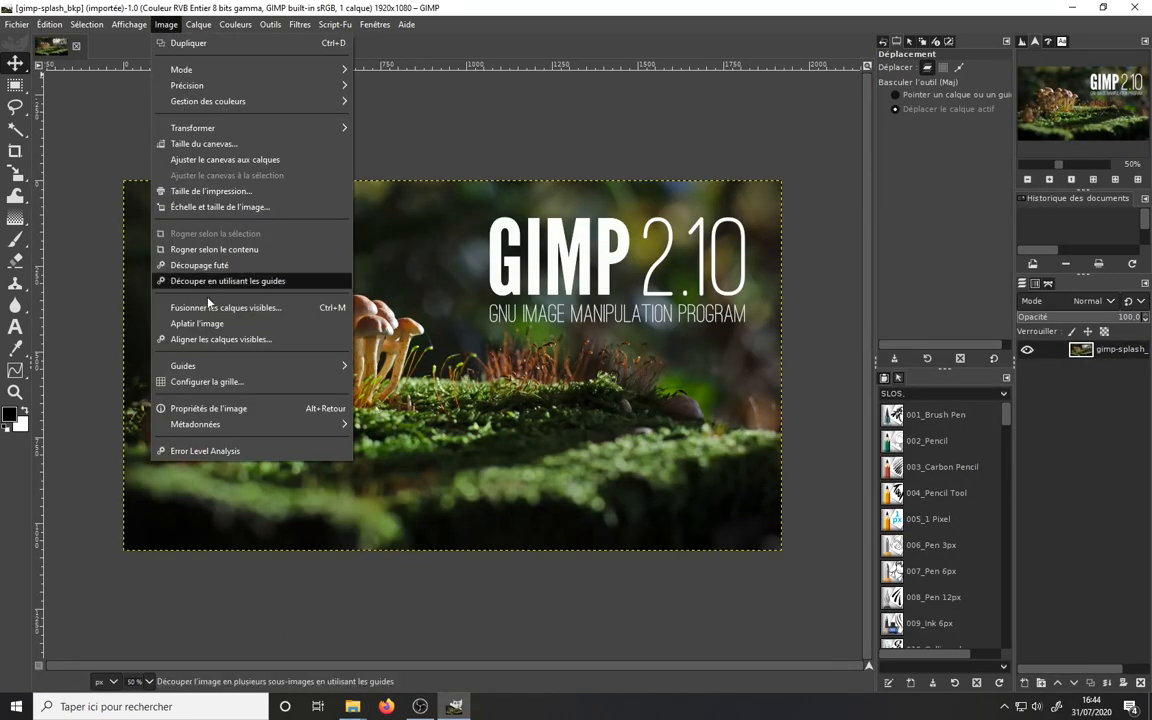
left_click(205, 408)
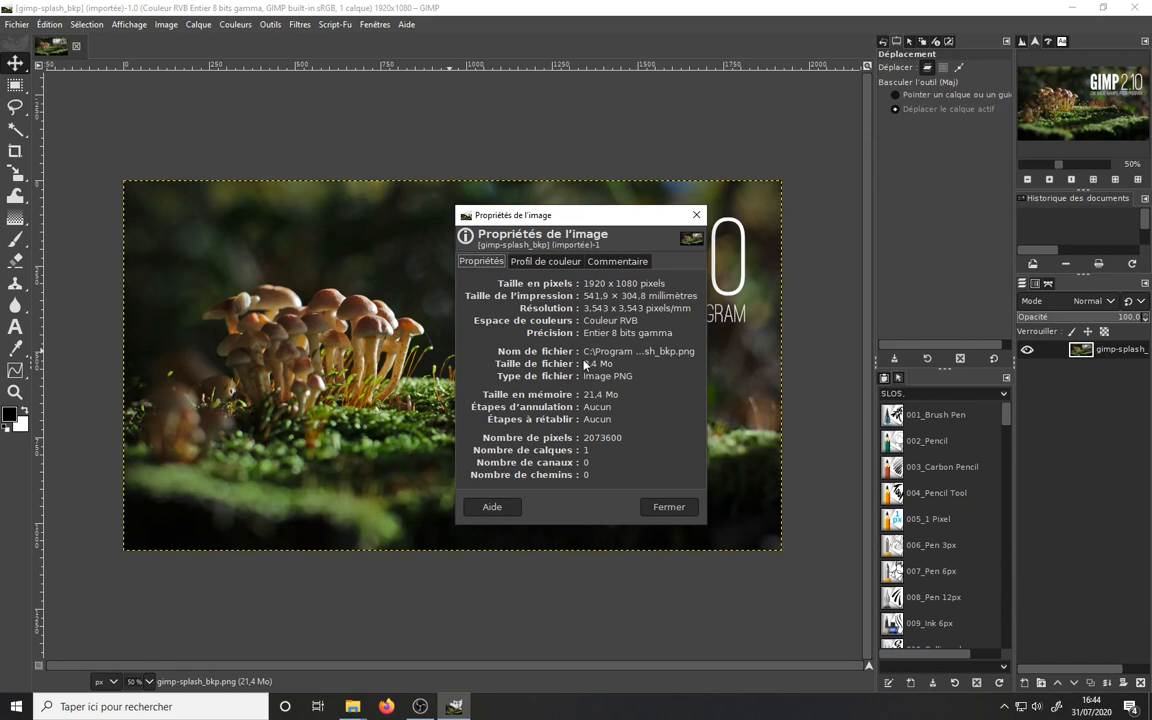
left_click(668, 507)
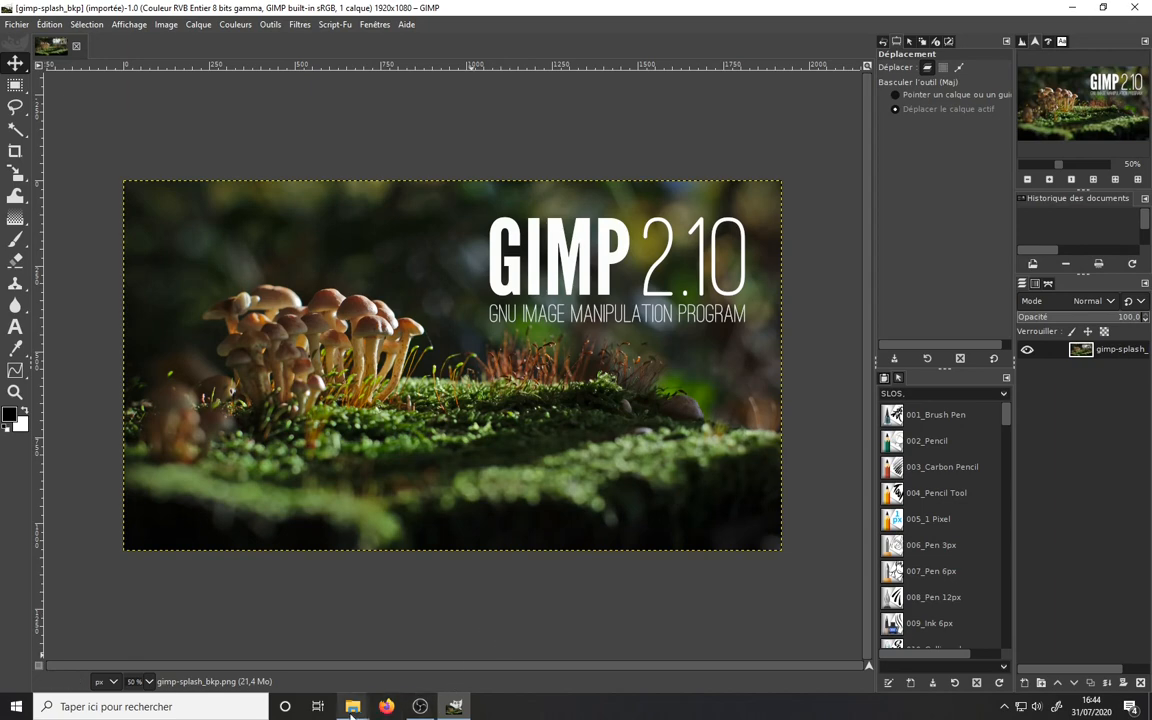
- Switch back to the images folder in File Explorer and briefly view gimp-splash_bkp.png
mouse_move(351, 710)
left_click(210, 610)
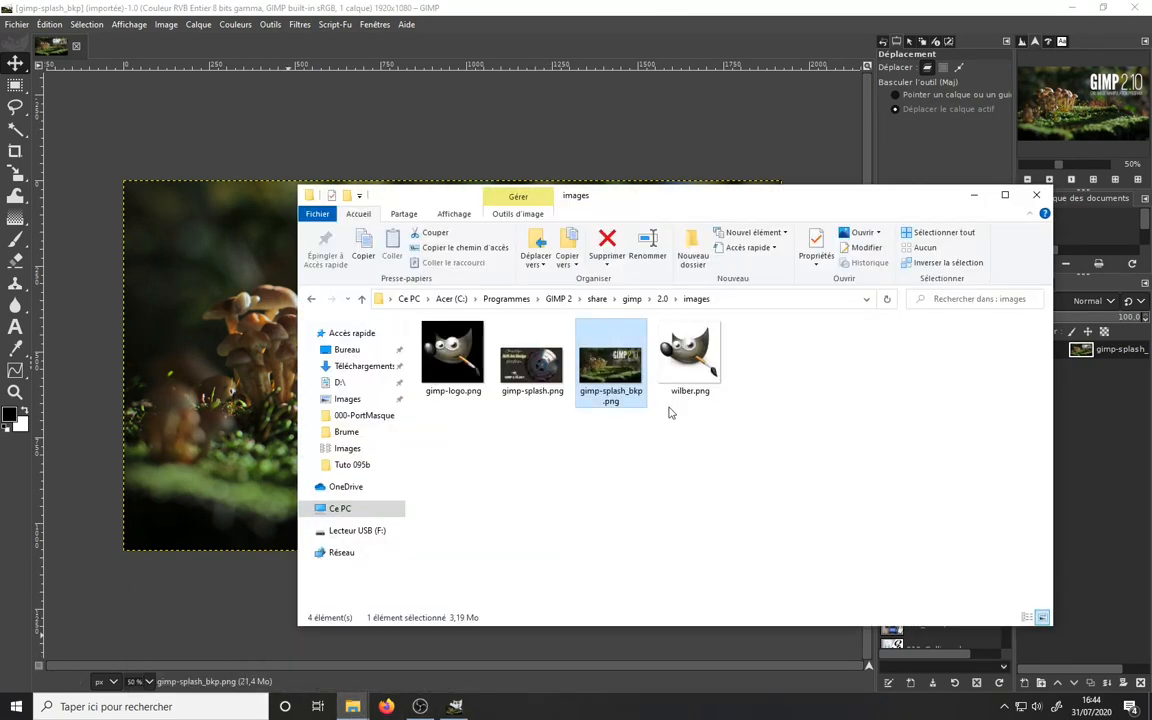
double_click(595, 399)
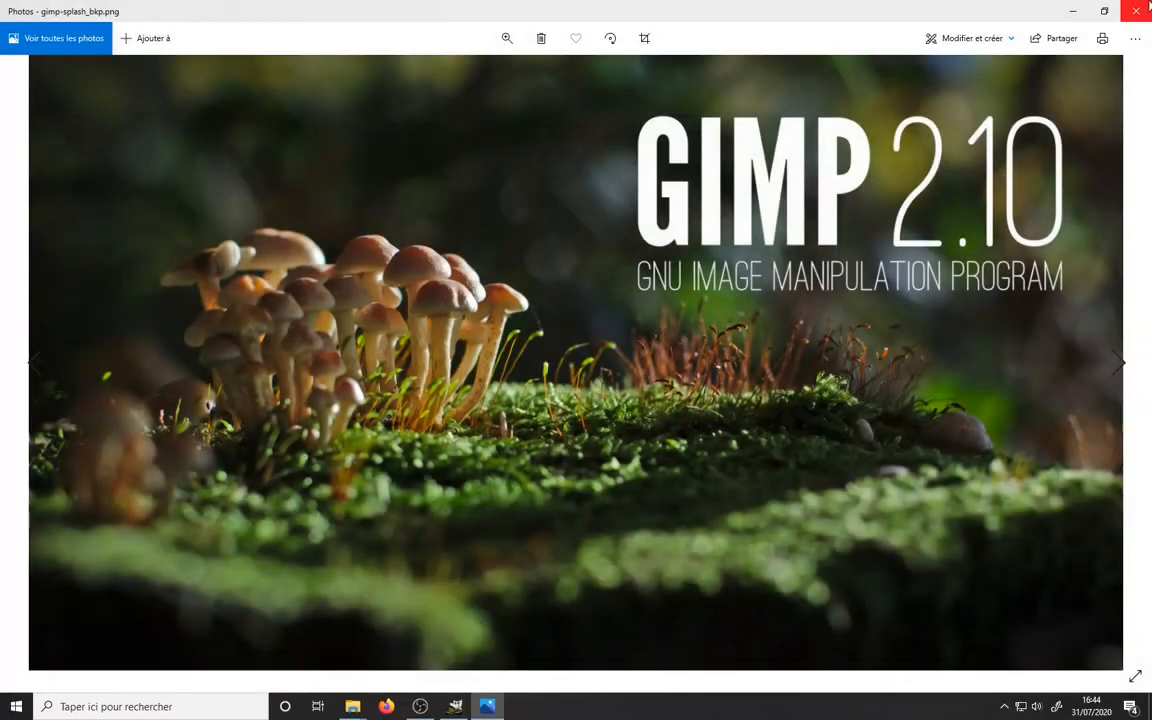
key("alt+F4")
- Rename gimp-splash_bkp.png as gimp-splash_copy.png, continuing with administrator rights
left_click(597, 397)
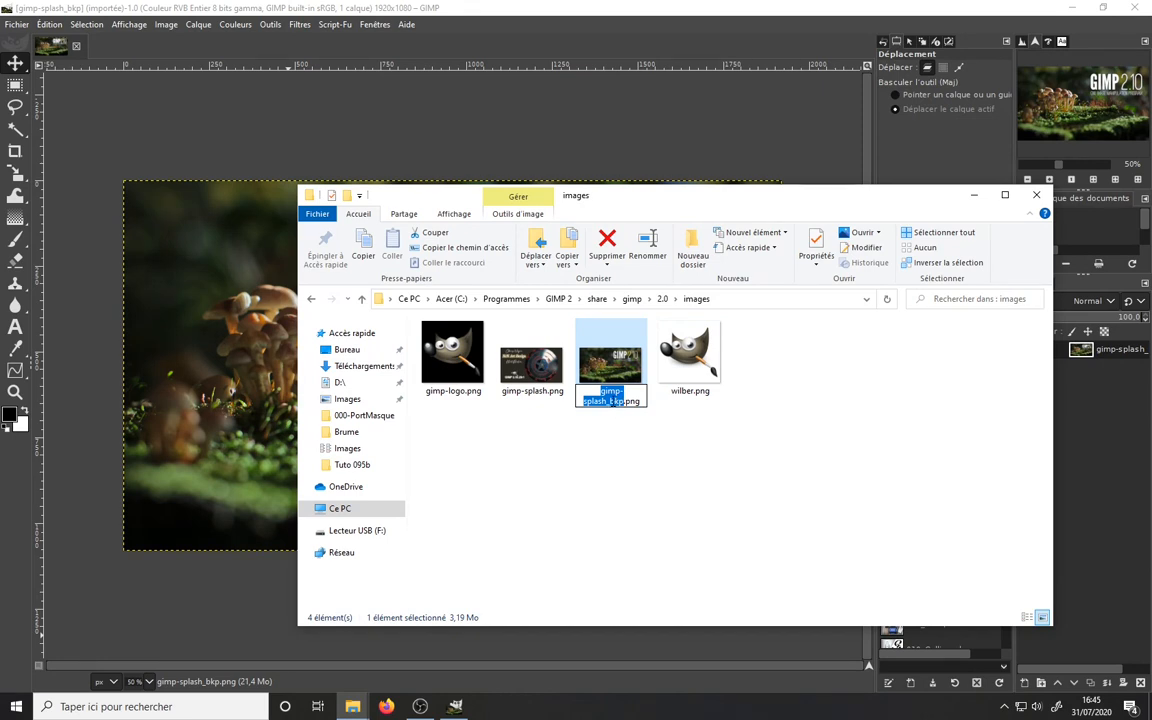
left_click(611, 401)
type("copy")
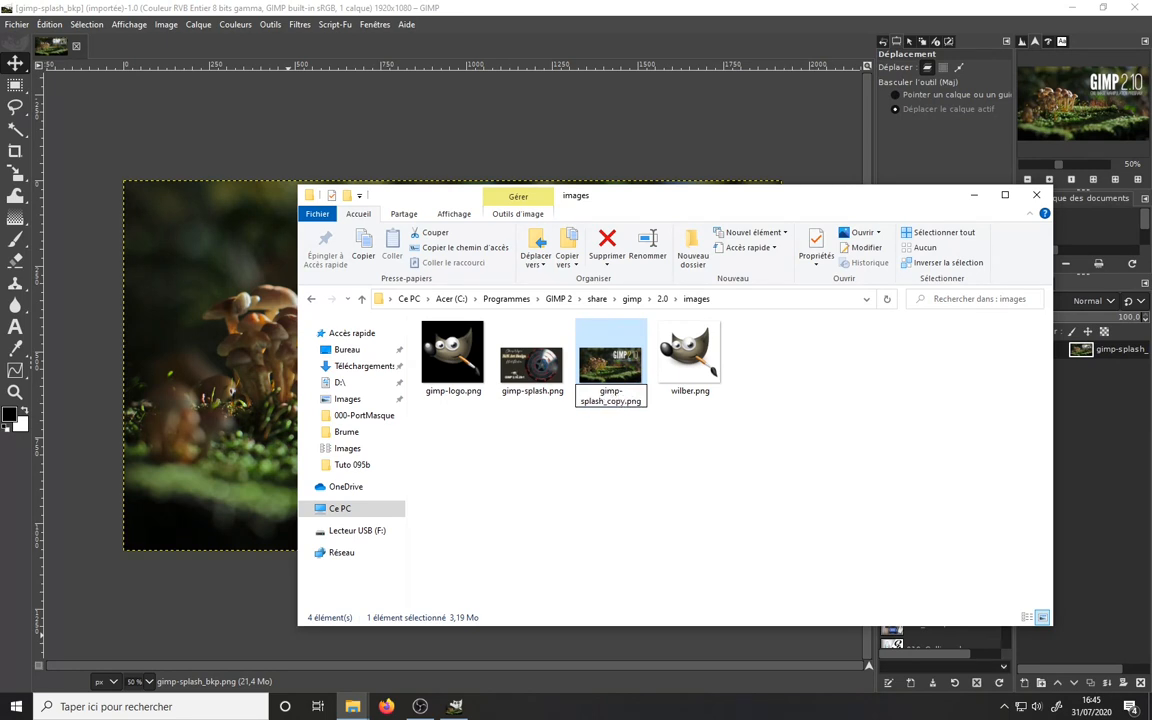
key("Return")
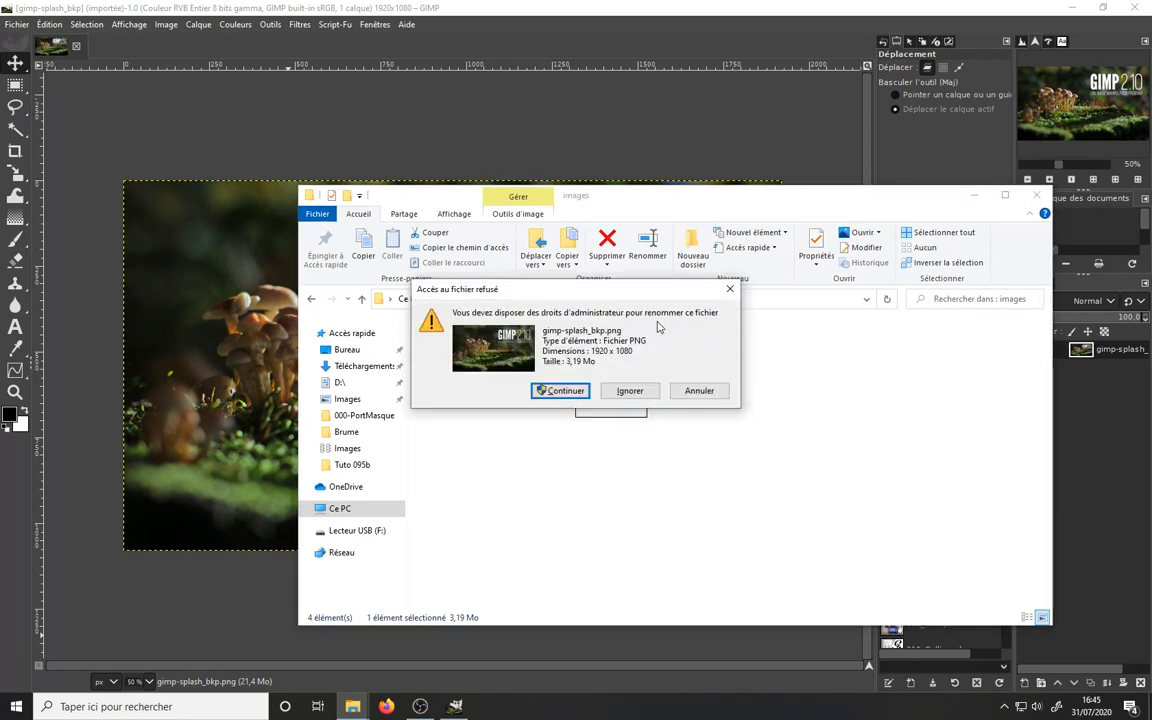
left_click(565, 391)
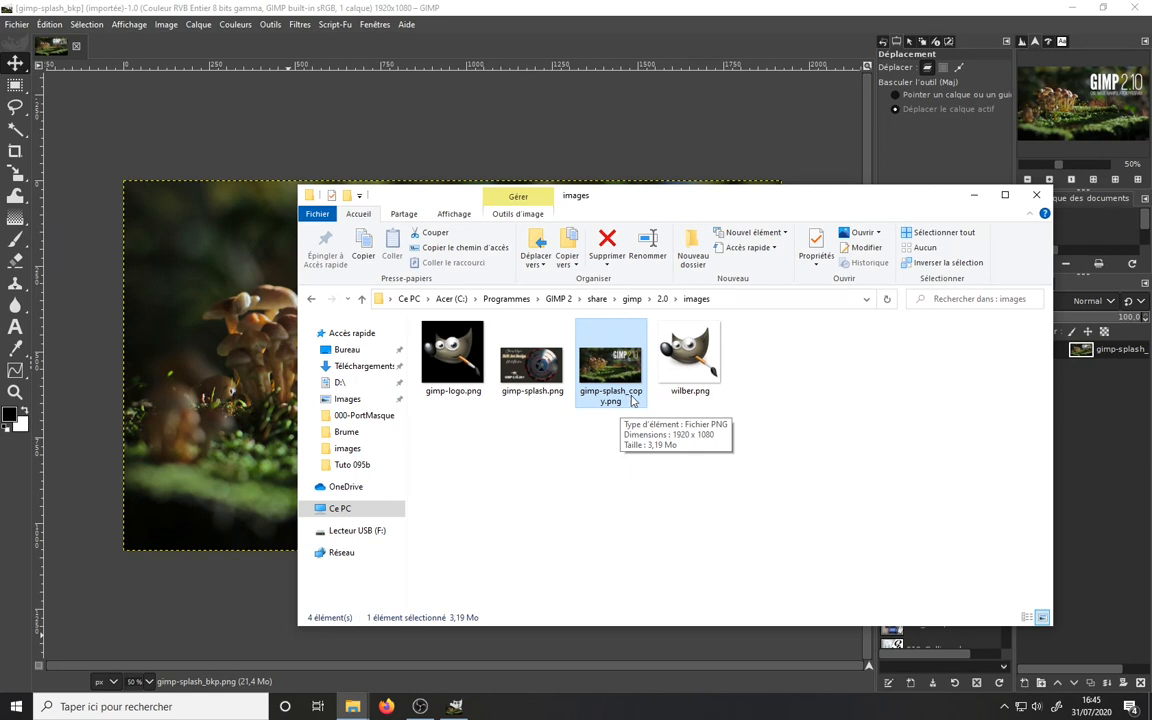
- Rename gimp-splash_copy.png as gimp-splash_bck.png with administrator rights and deselect the file
left_click(632, 400)
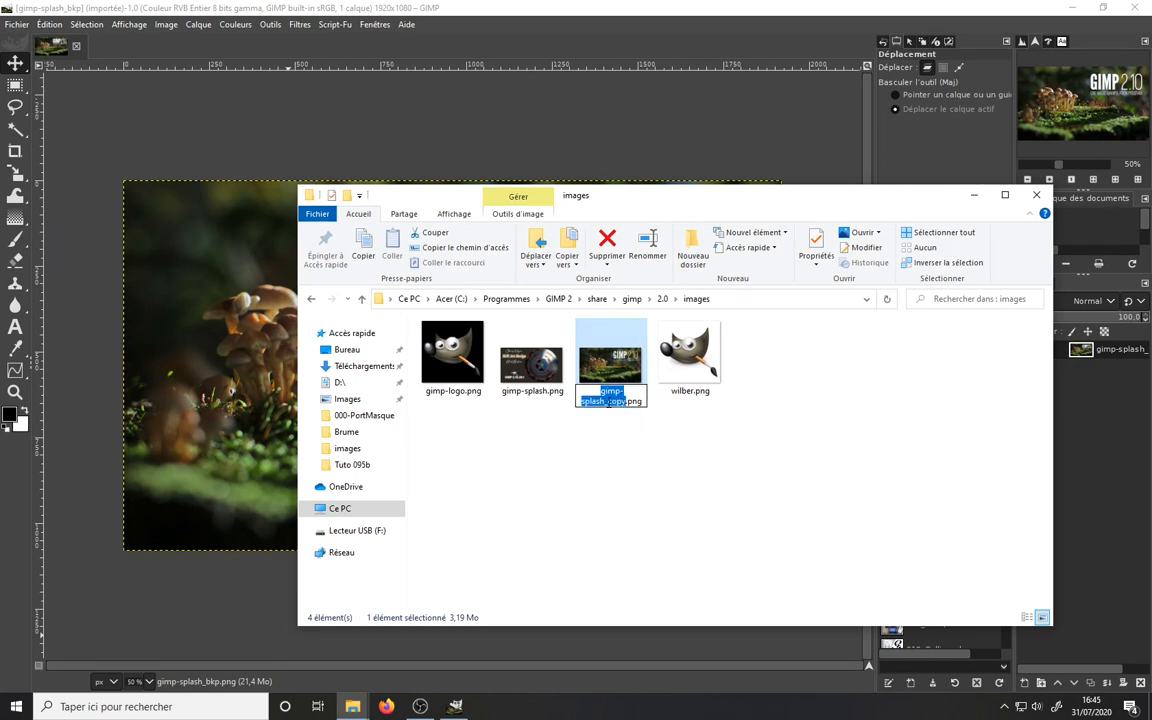
left_click(607, 402)
left_click_drag(607, 401, 625, 401)
type("bck")
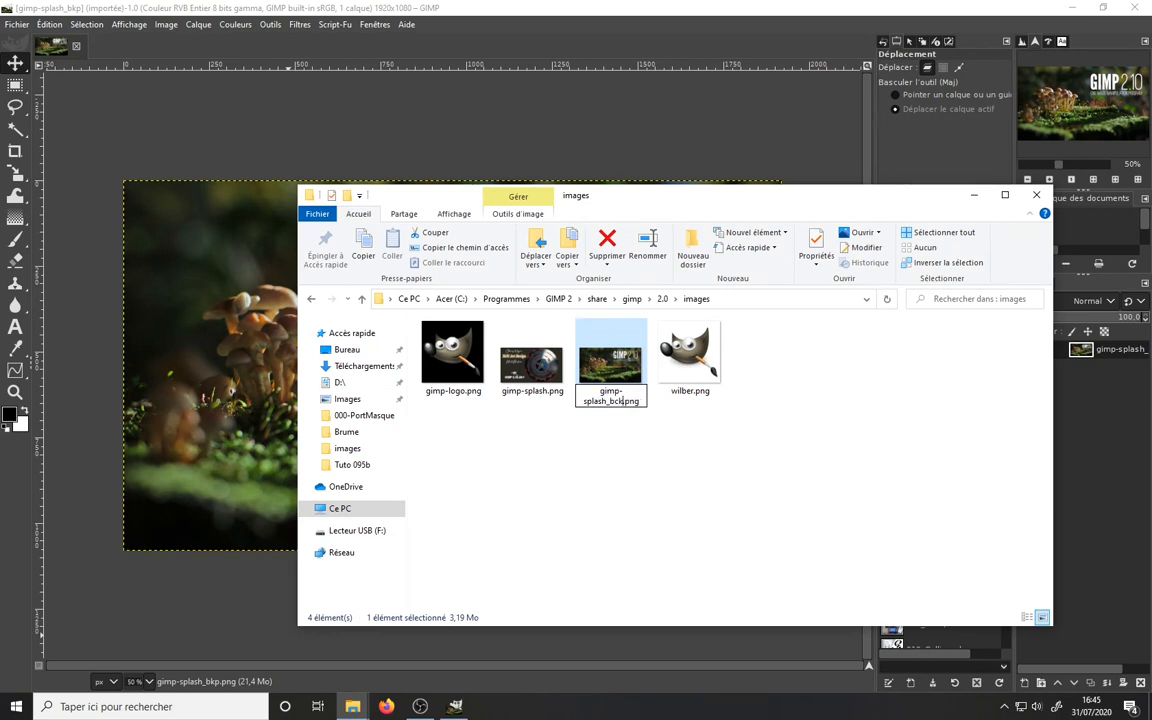
key("Return")
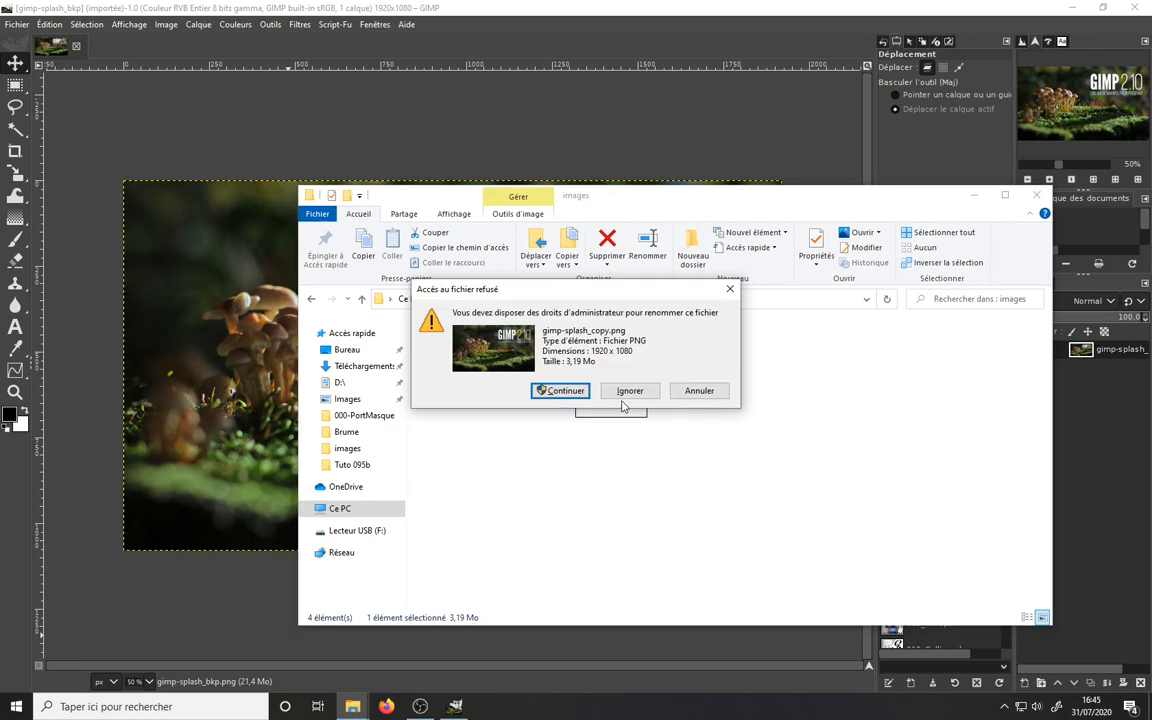
left_click(560, 390)
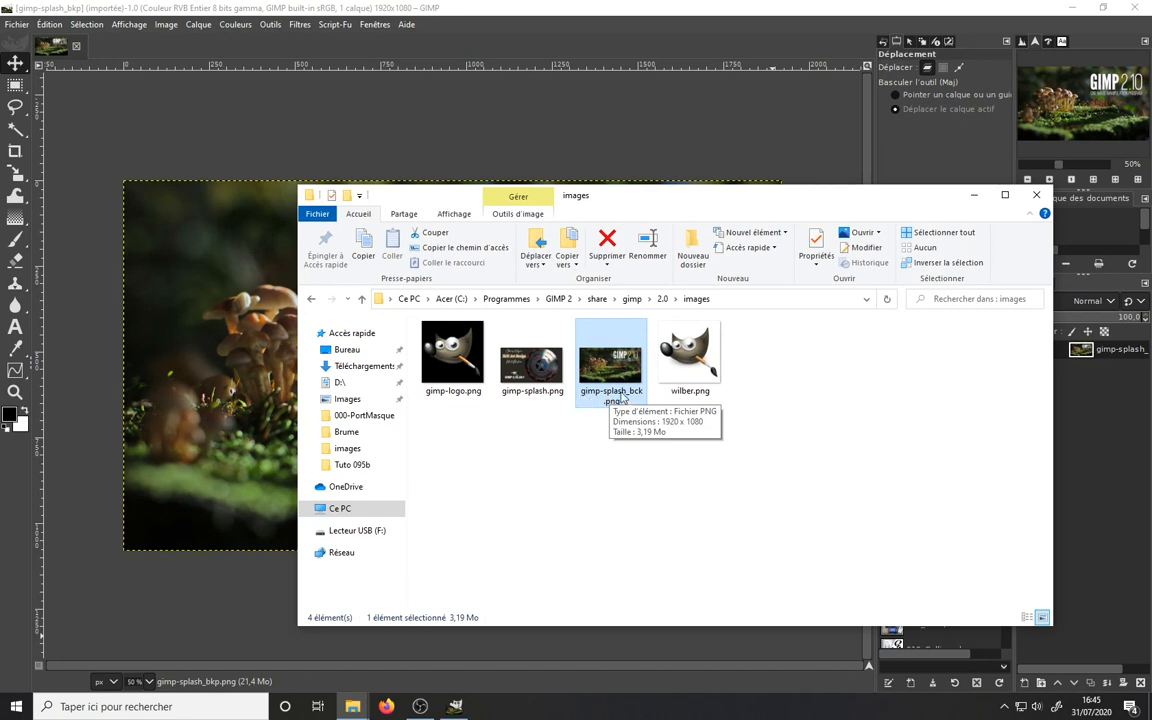
left_click(547, 465)
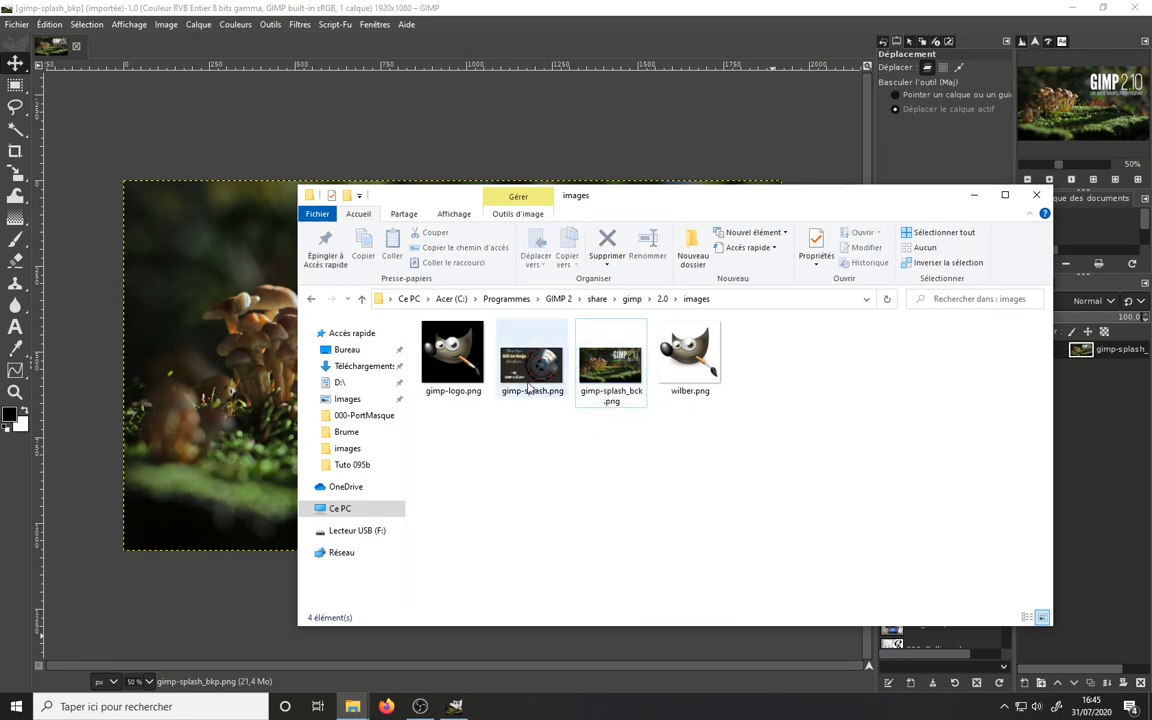
- Switch to GIMP and close the loaded mushroom splash image
left_click(866, 175)
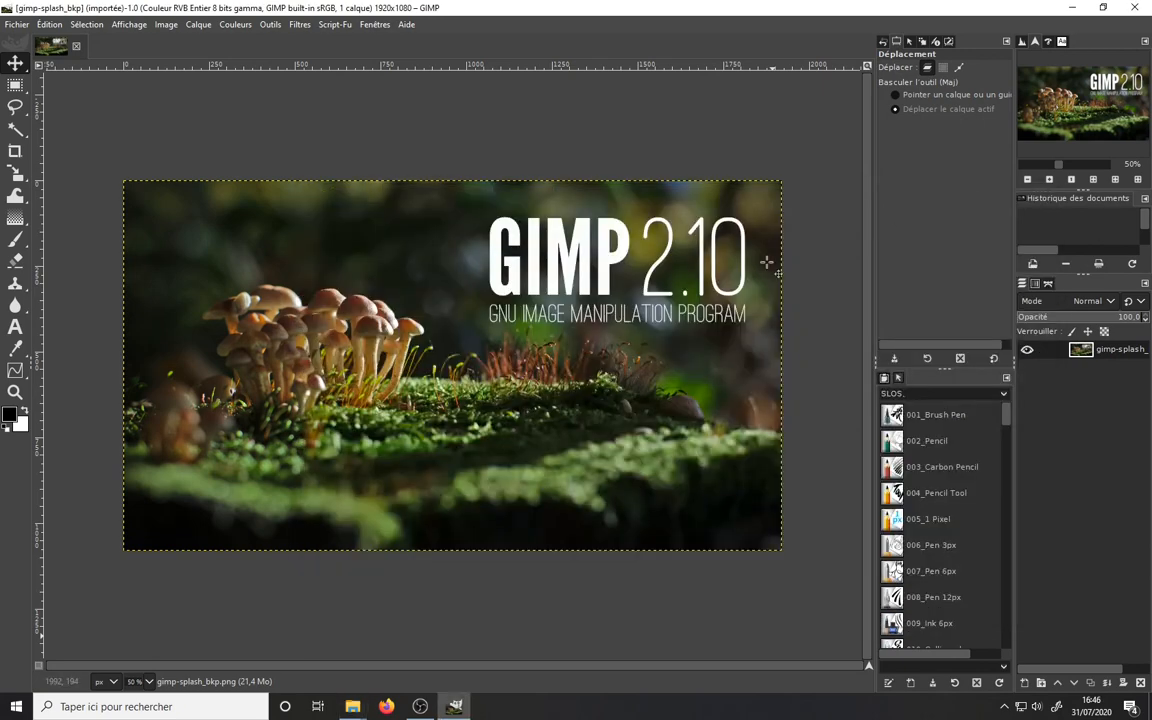
left_click(76, 45)
left_click(17, 24)
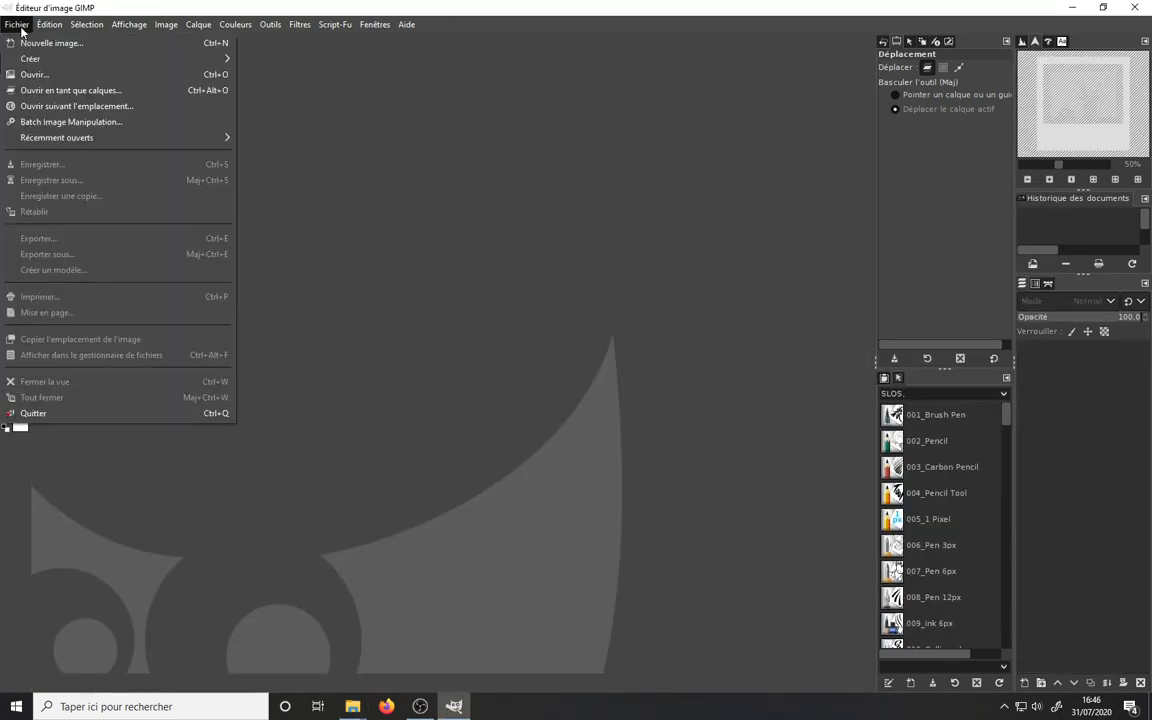
left_click(50, 43)
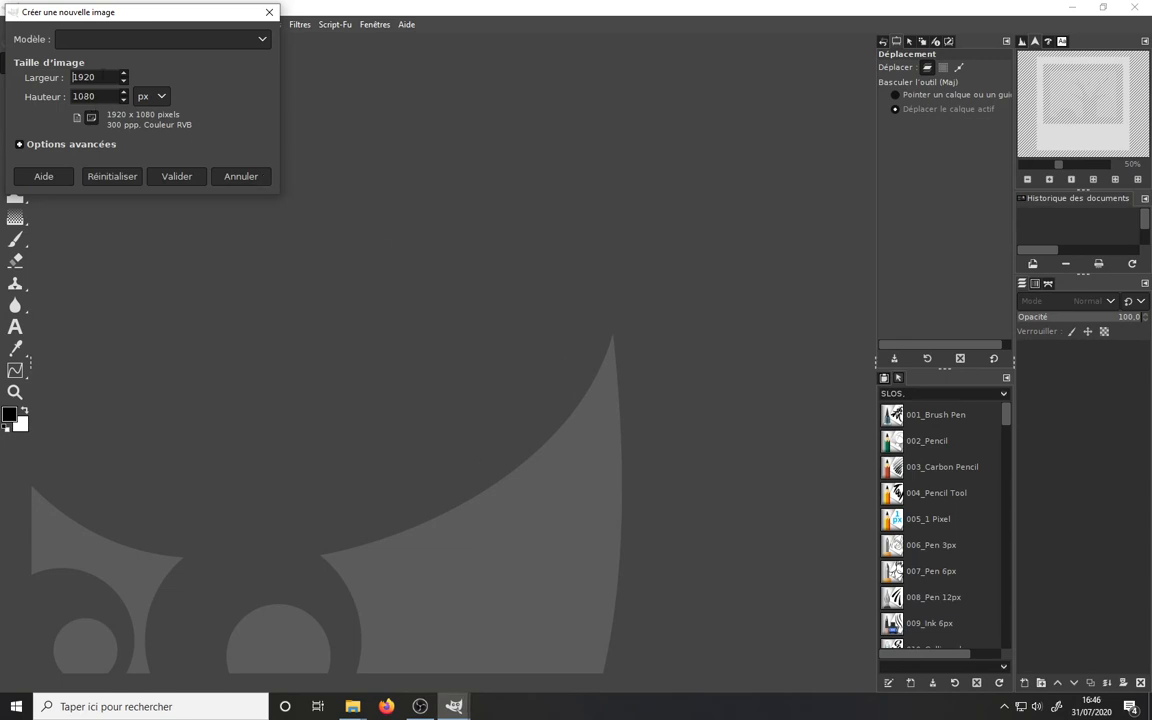
key("Escape")
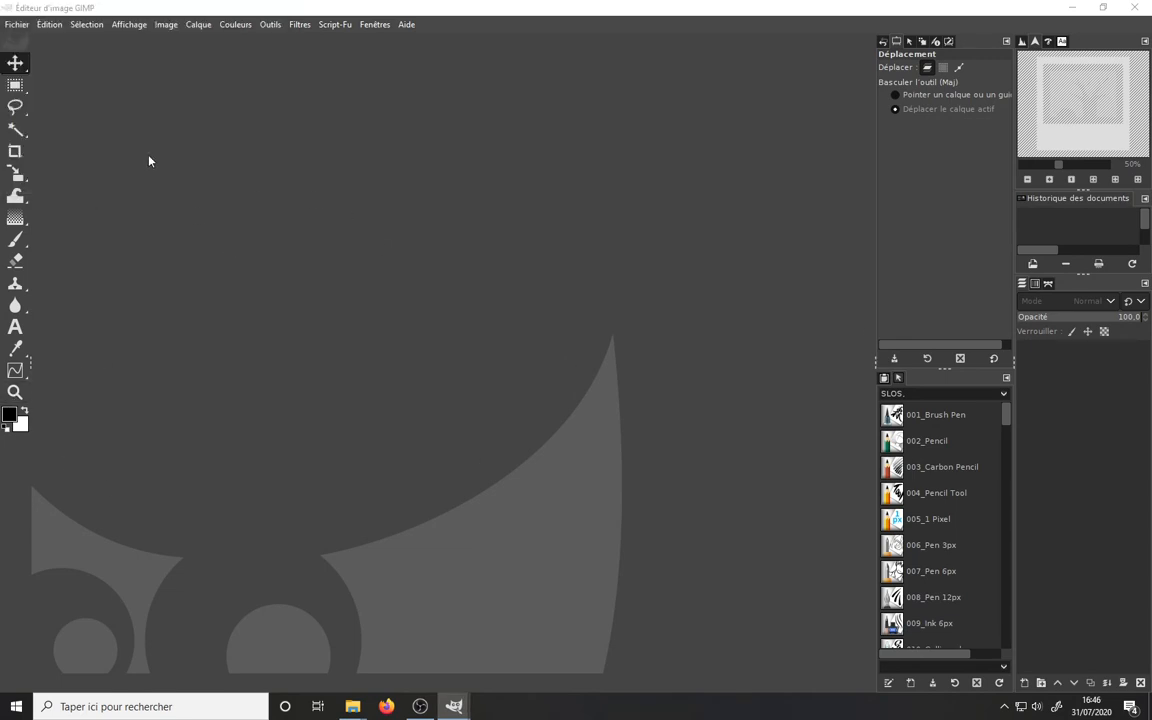
- Create a new 1920 x 1080 px RGB image at 300 pixels/in with 16-bit integer precision and a background-colour fill
left_click(17, 24)
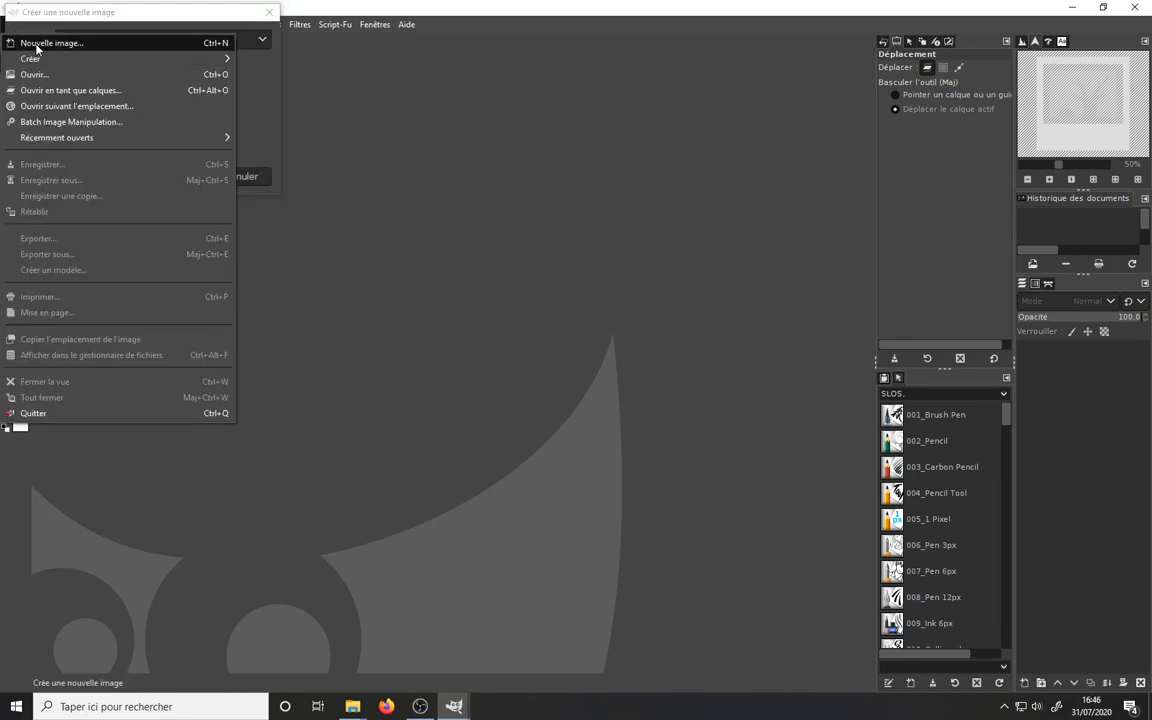
left_click(476, 712)
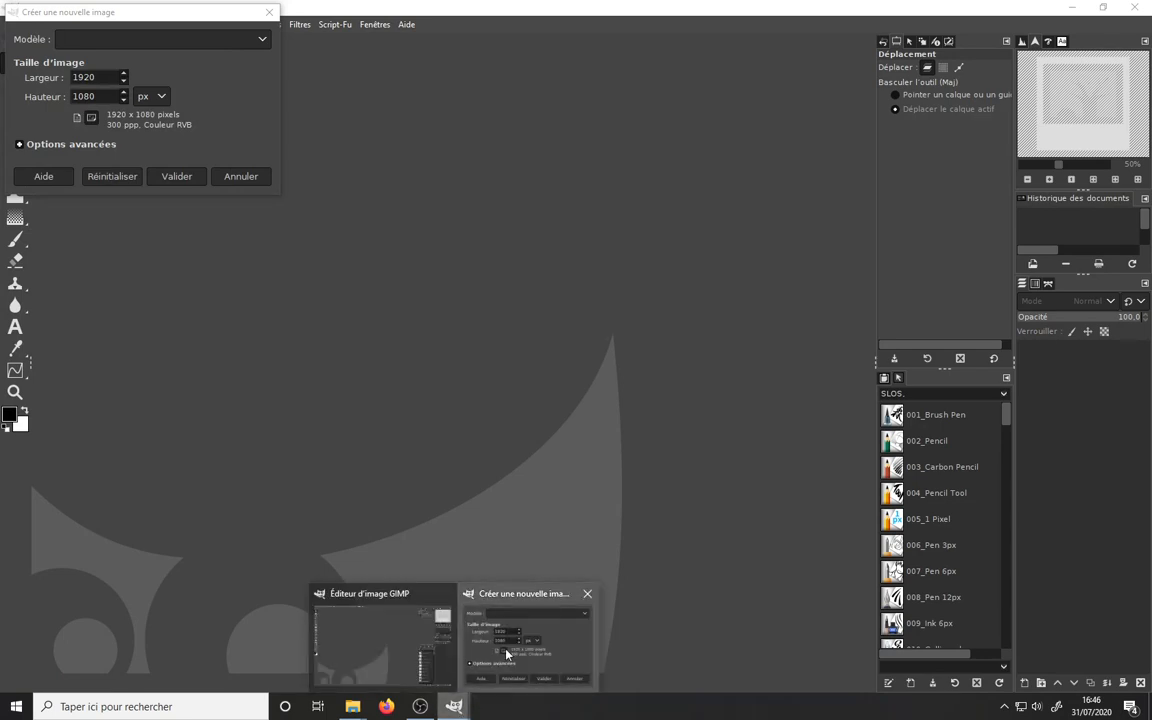
left_click(460, 590)
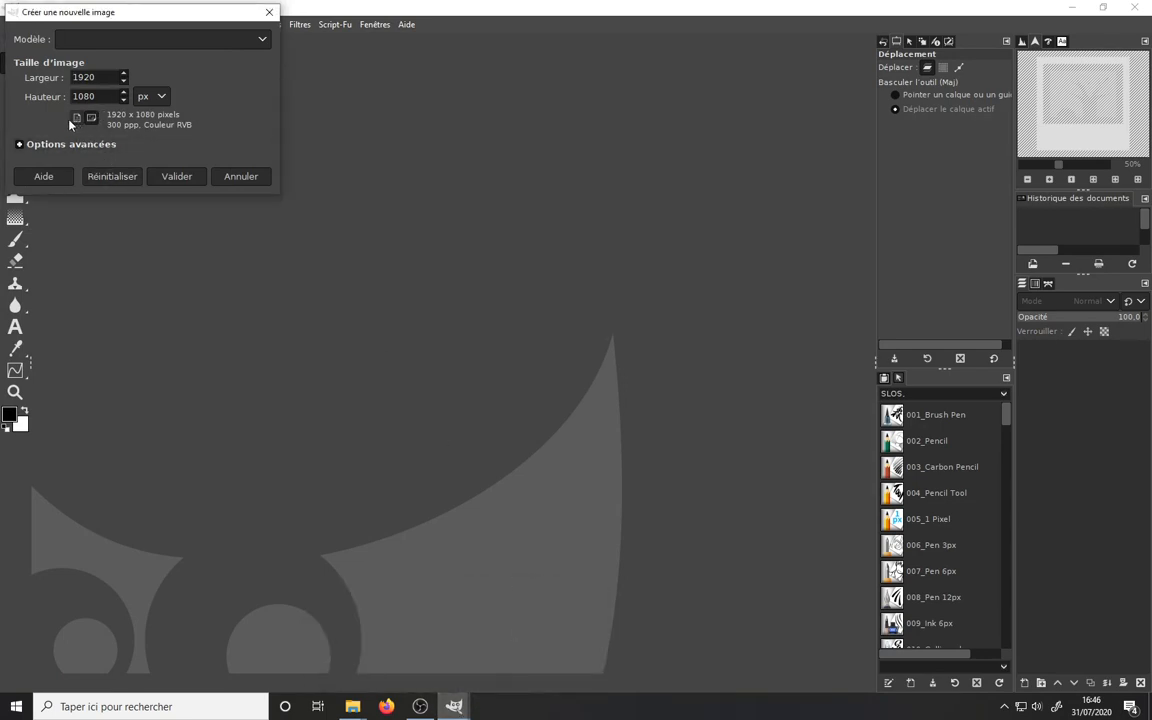
left_click(28, 142)
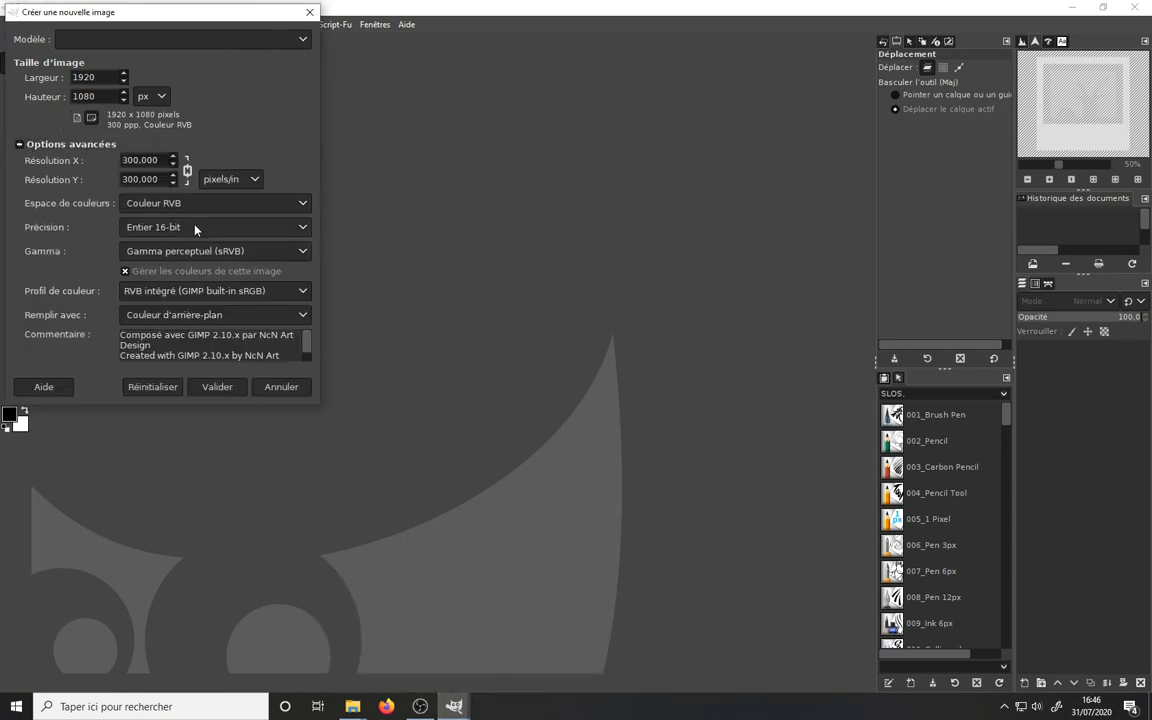
left_click(217, 387)
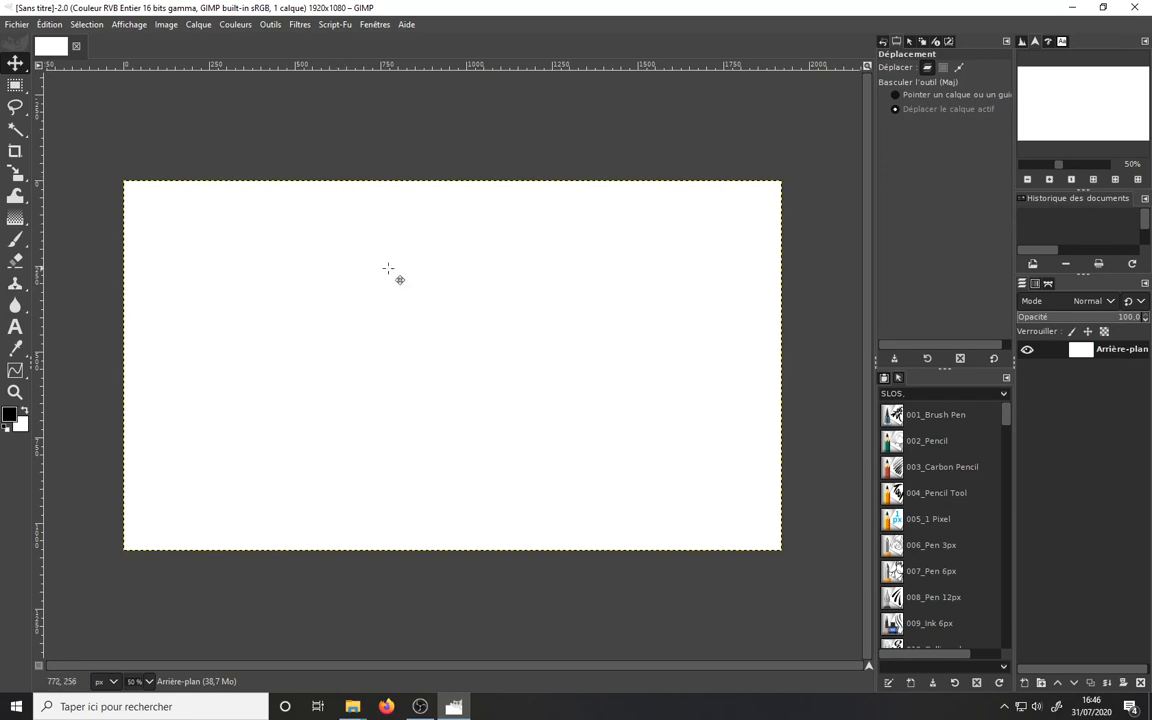
- Open the recently used SplashScreen.xcf project alongside the new blank image
left_click(16, 24)
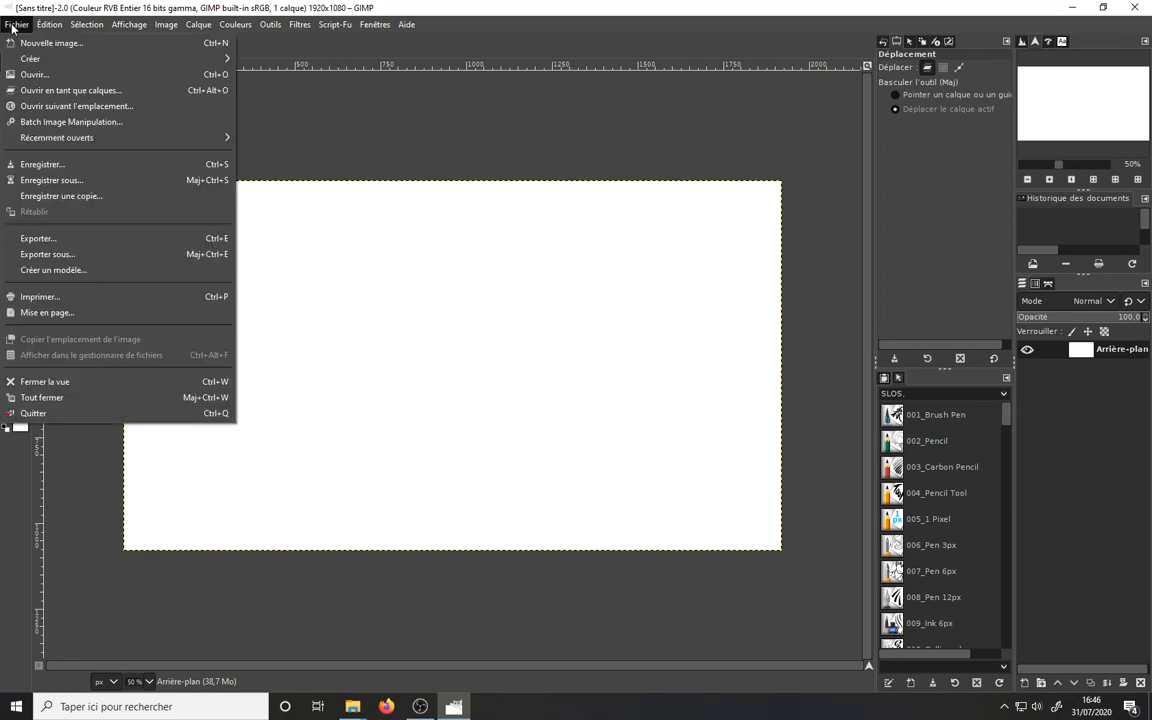
mouse_move(51, 139)
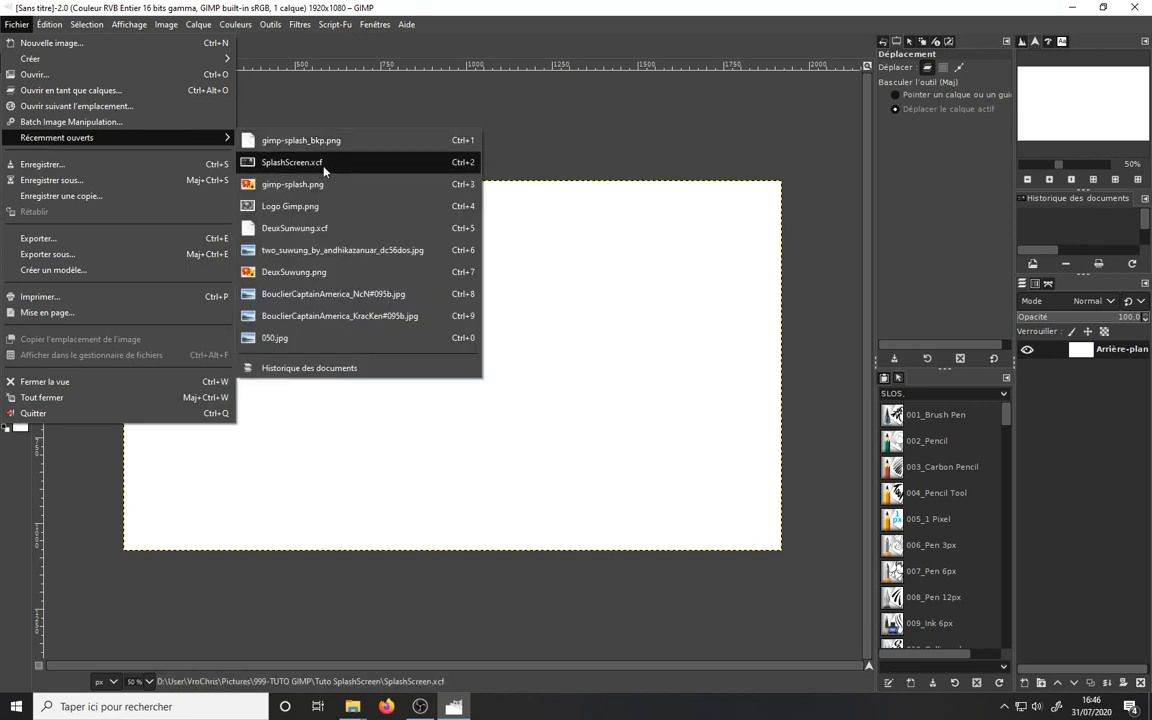
left_click(323, 164)
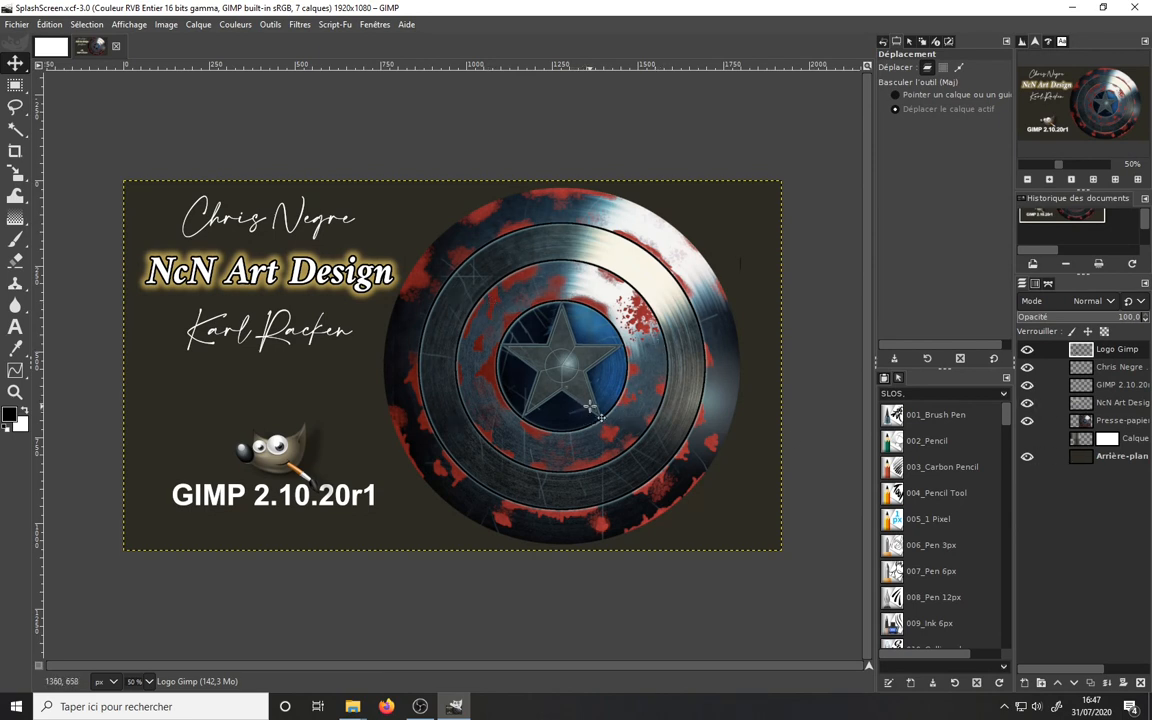
- Try to export the splash design as gimp-splash.png in the Tuto SplashScreen folder over the existing file, and close the export dialog
left_click(18, 25)
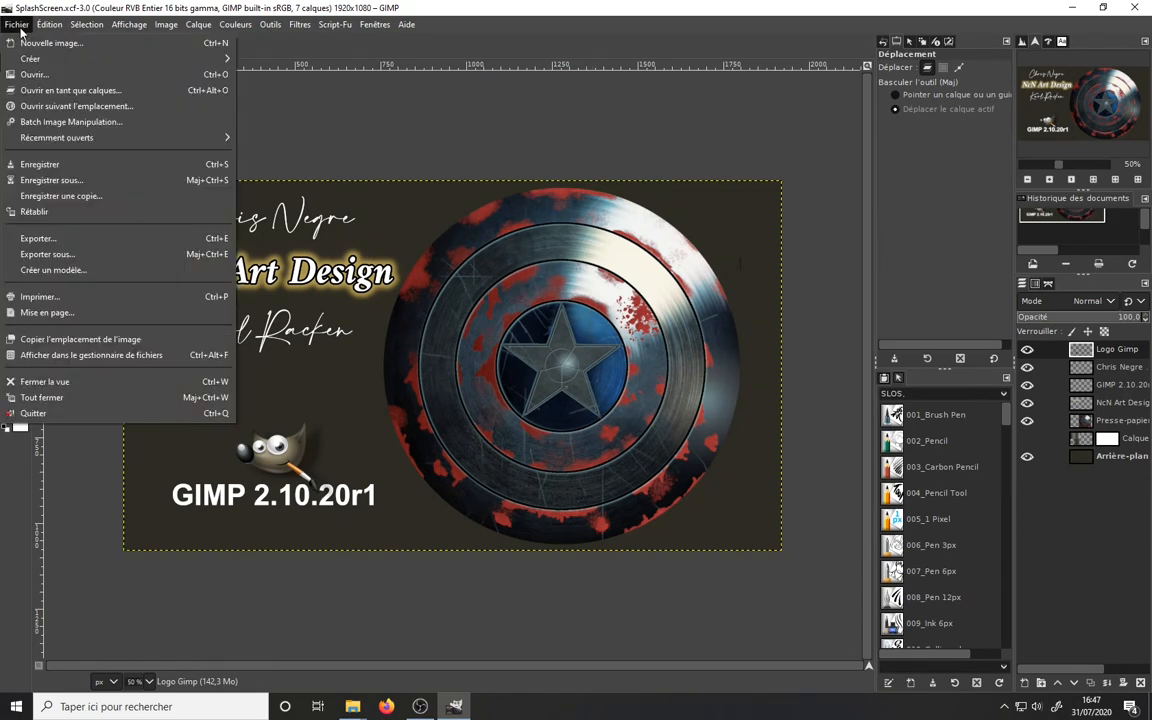
left_click(46, 254)
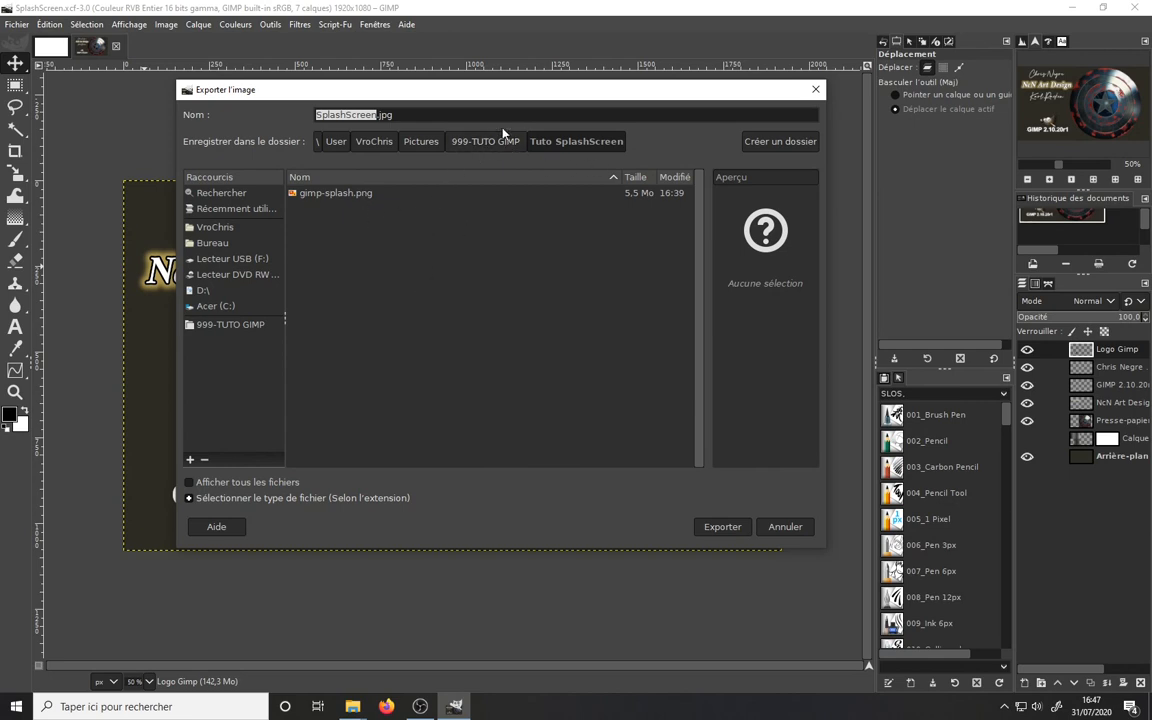
left_click(586, 149)
left_click(363, 194)
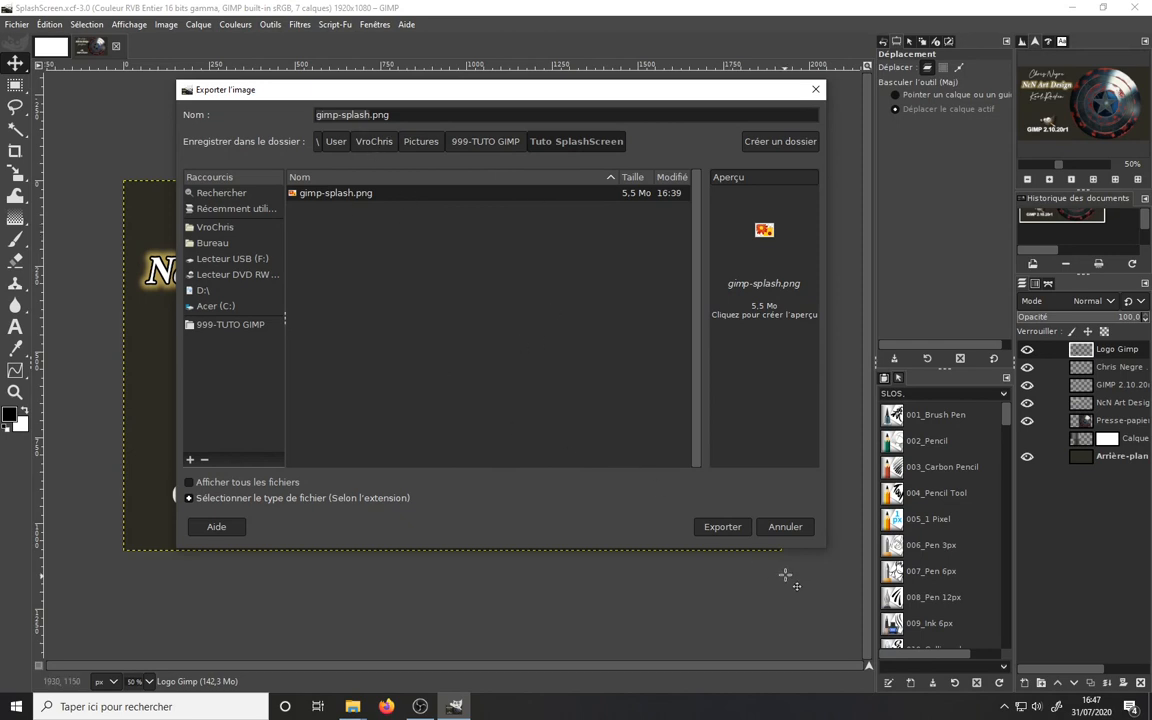
left_click(724, 528)
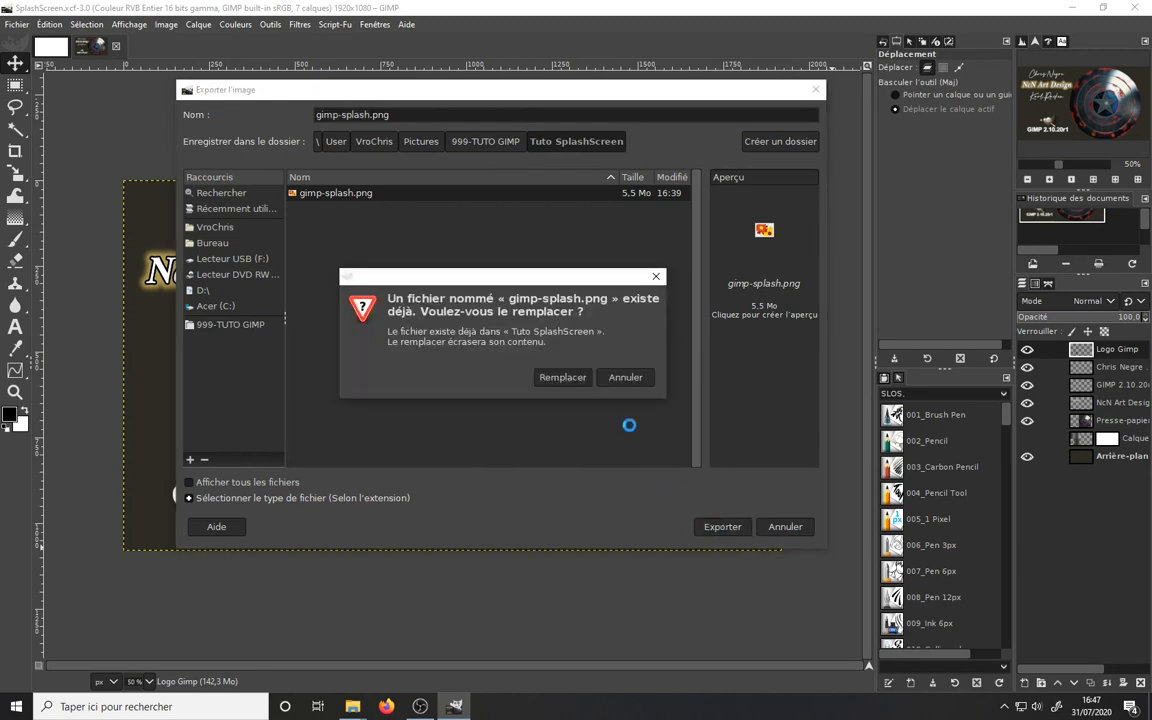
left_click(556, 380)
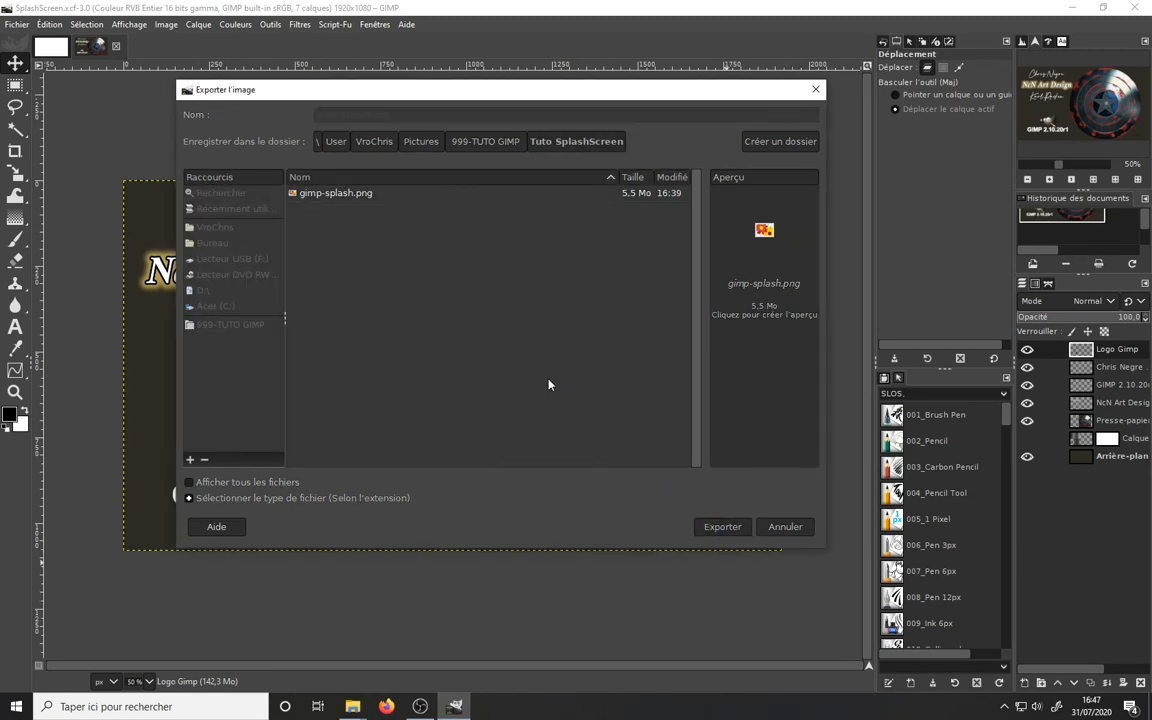
left_click(710, 514)
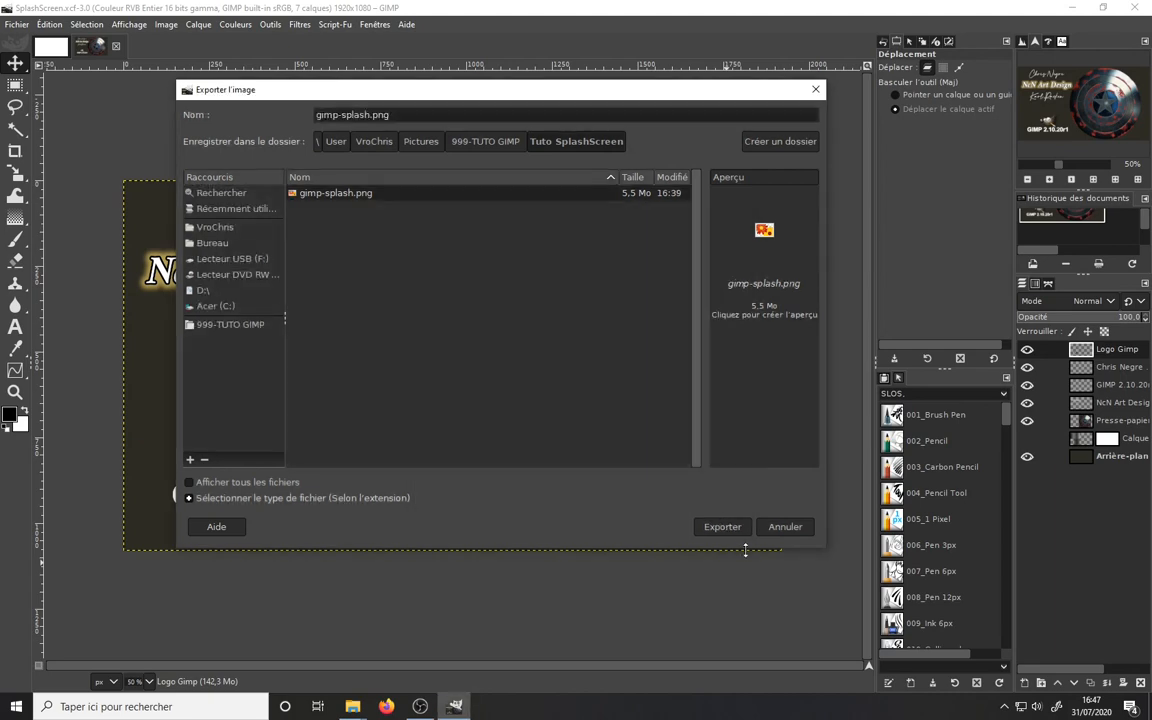
left_click(816, 89)
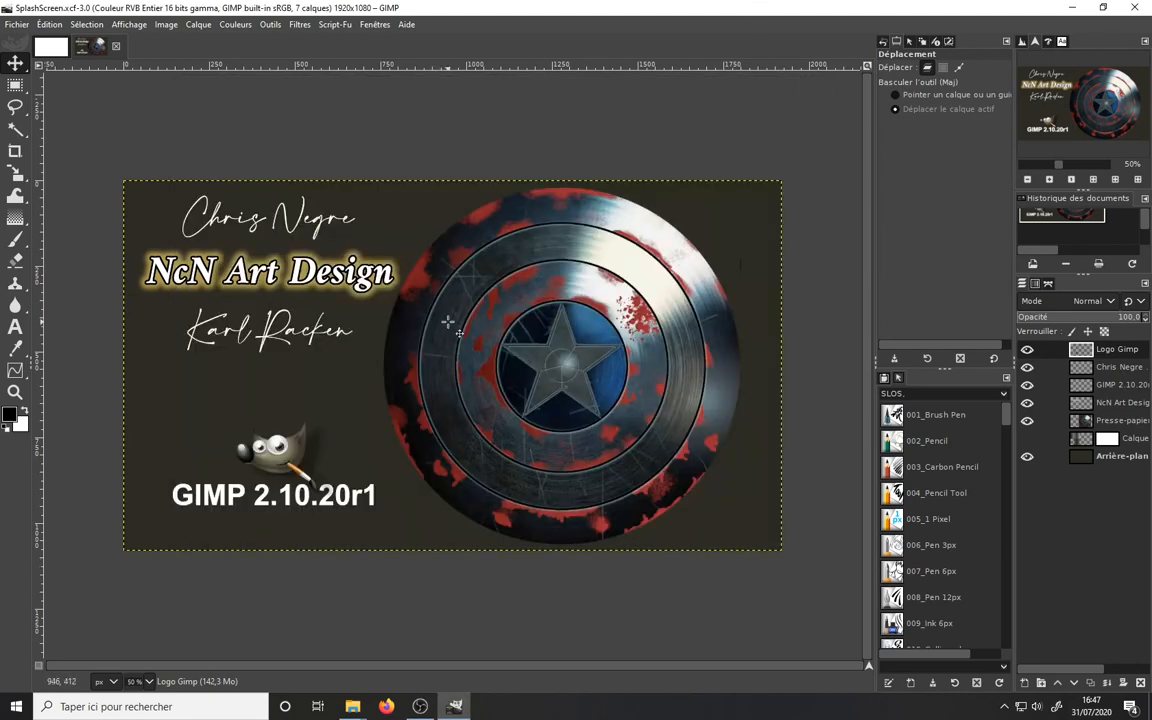
- Switch to File Explorer, check the splash files in the Tuto SplashScreen and GIMP images folders, and close both windows
left_click(352, 706)
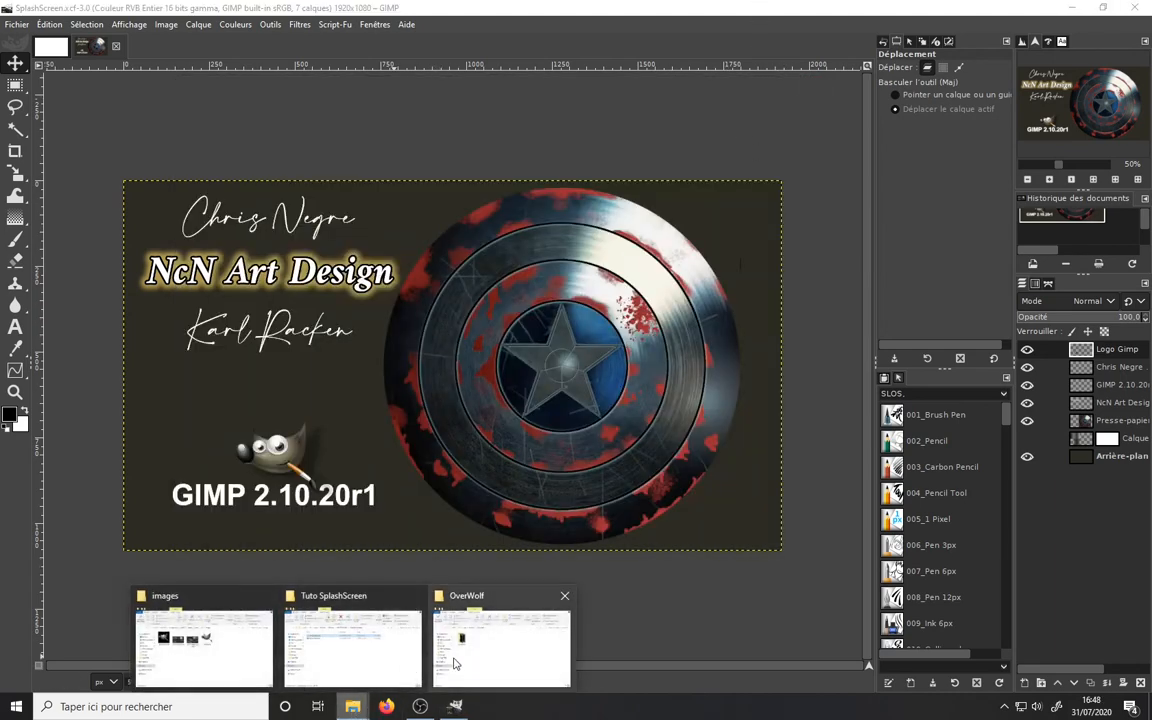
left_click(362, 595)
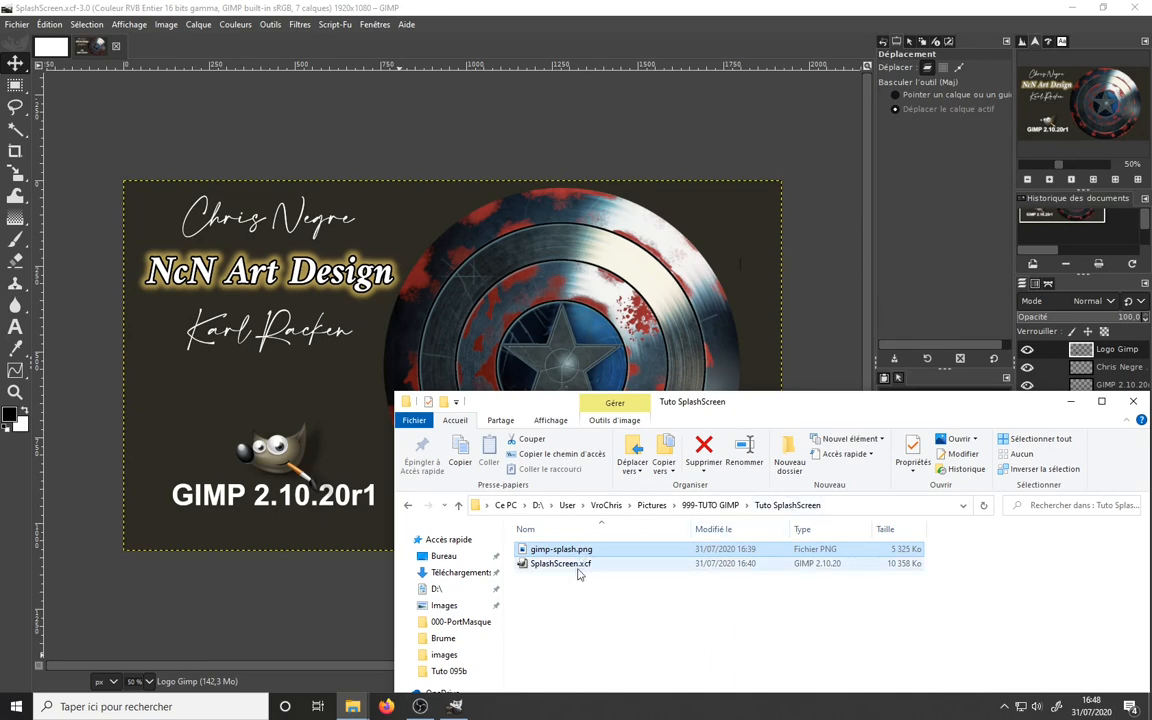
mouse_move(352, 706)
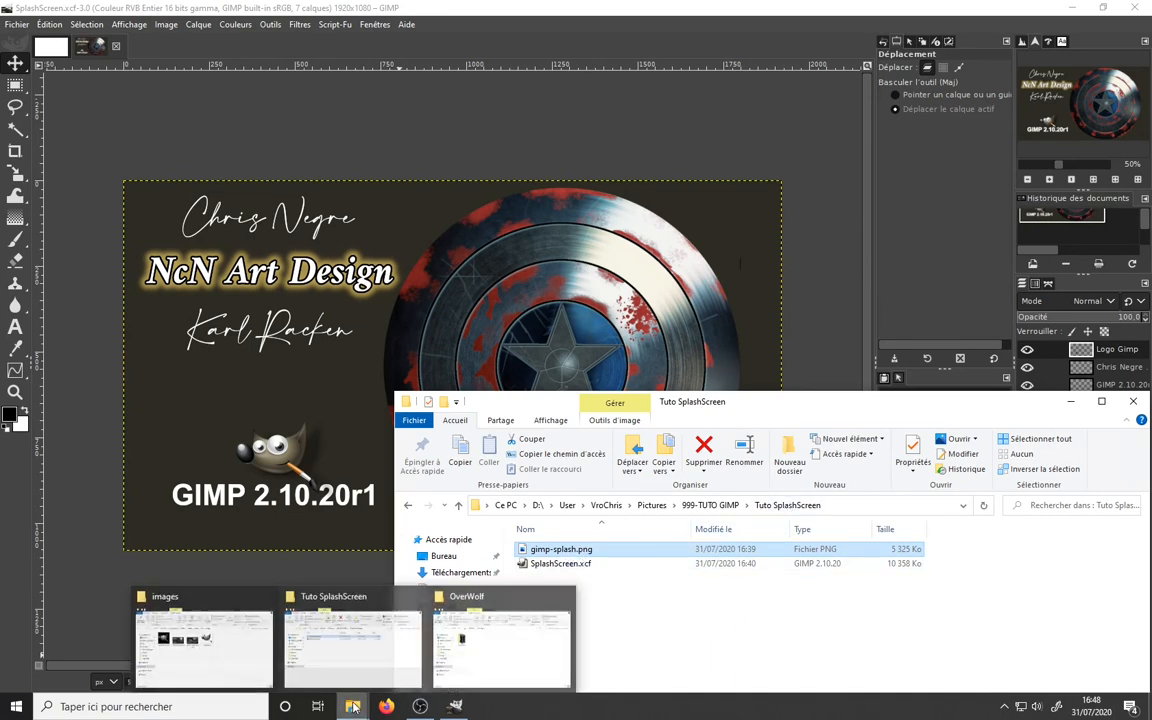
left_click(250, 630)
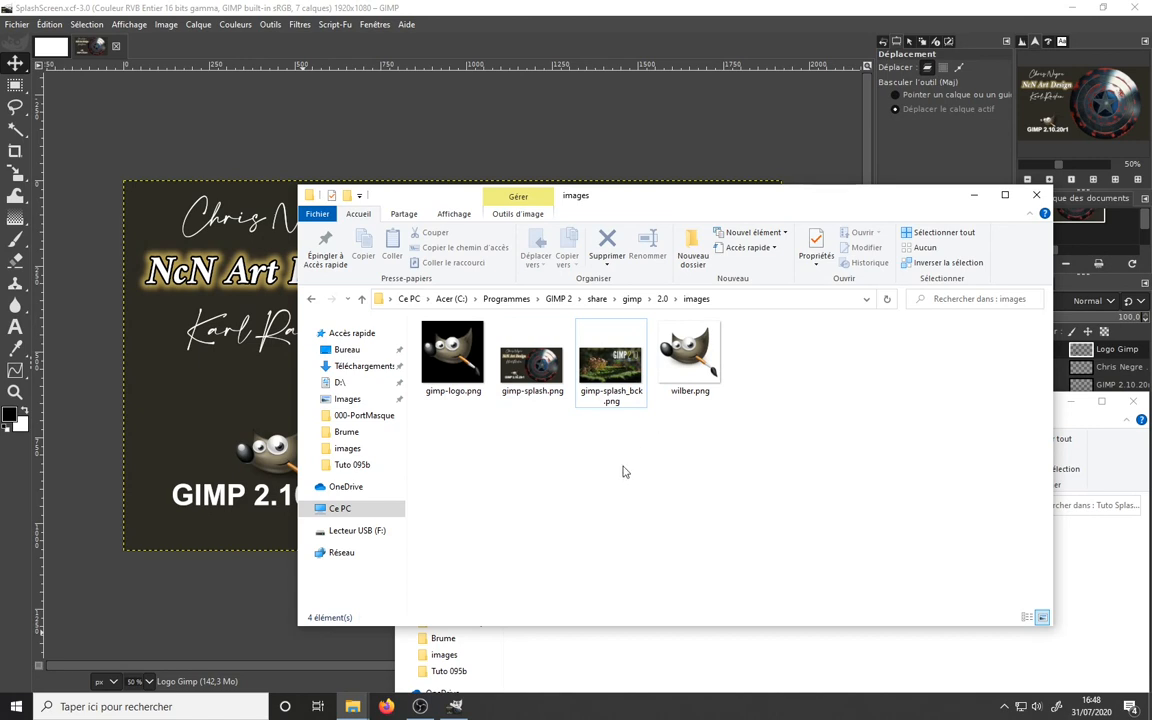
left_click(603, 404)
left_click(606, 426)
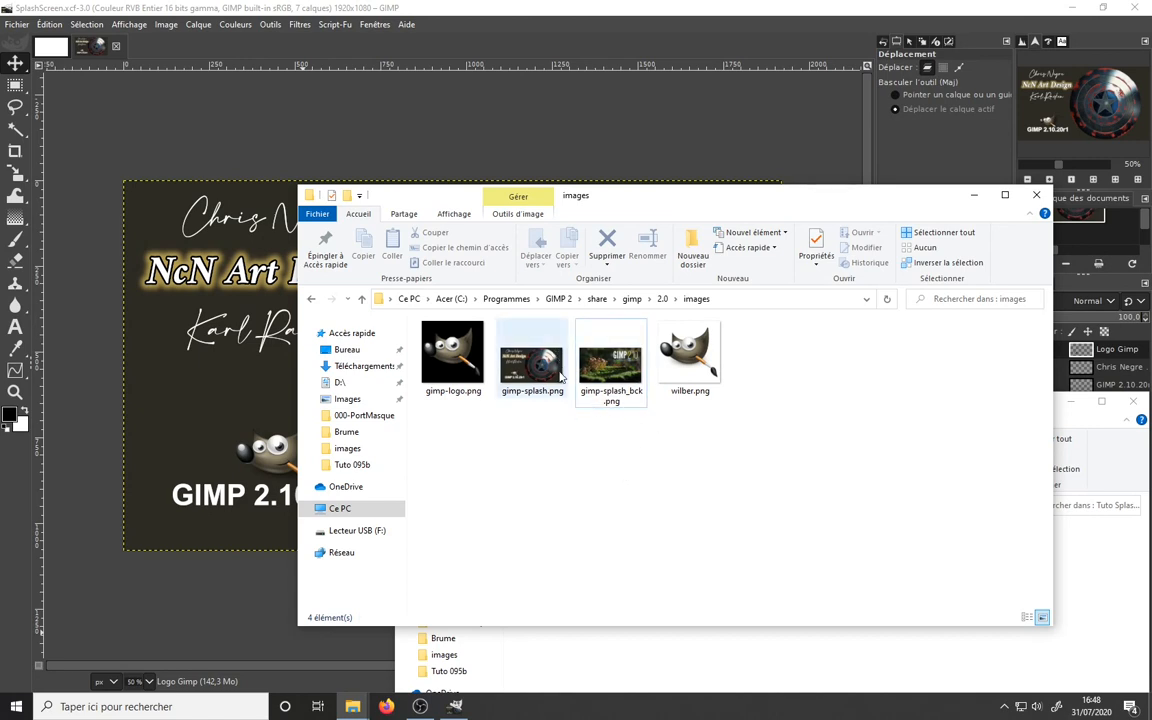
left_click(1034, 199)
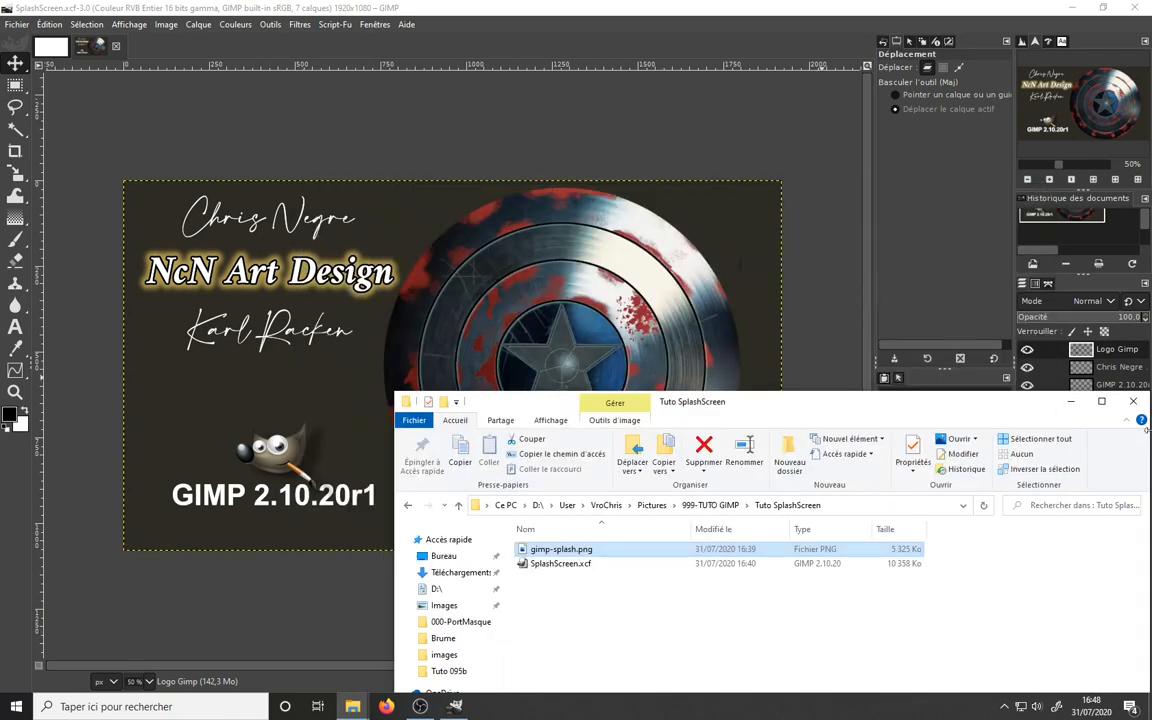
left_click(1130, 402)
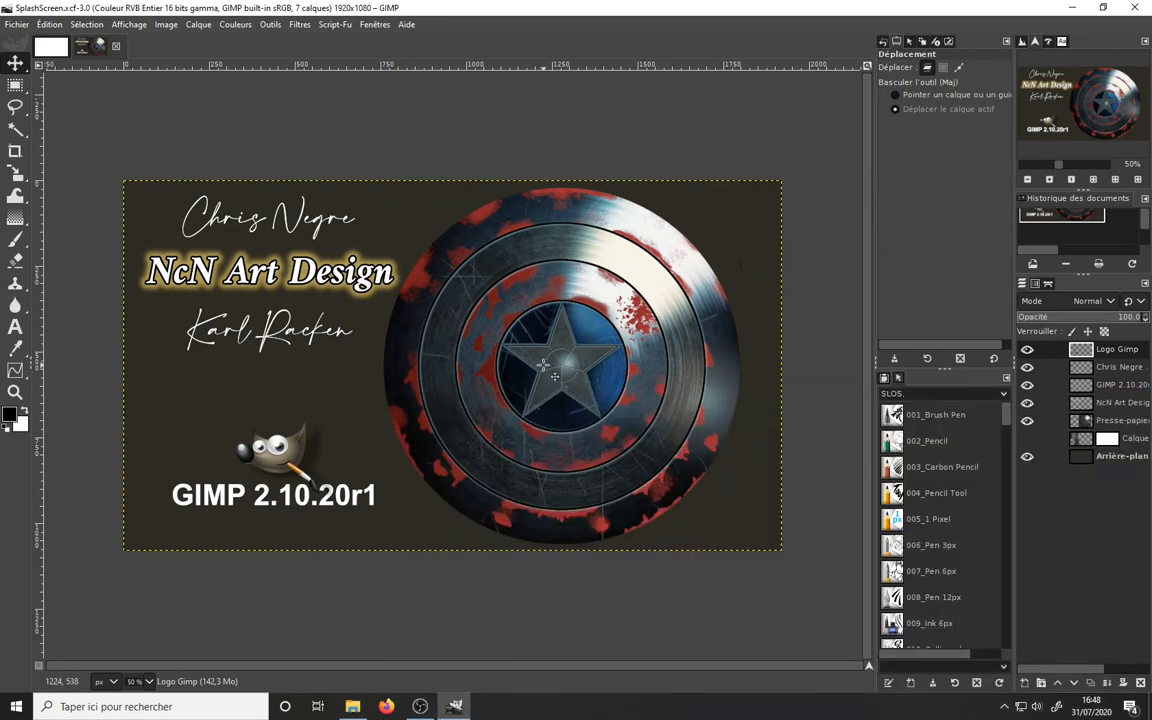